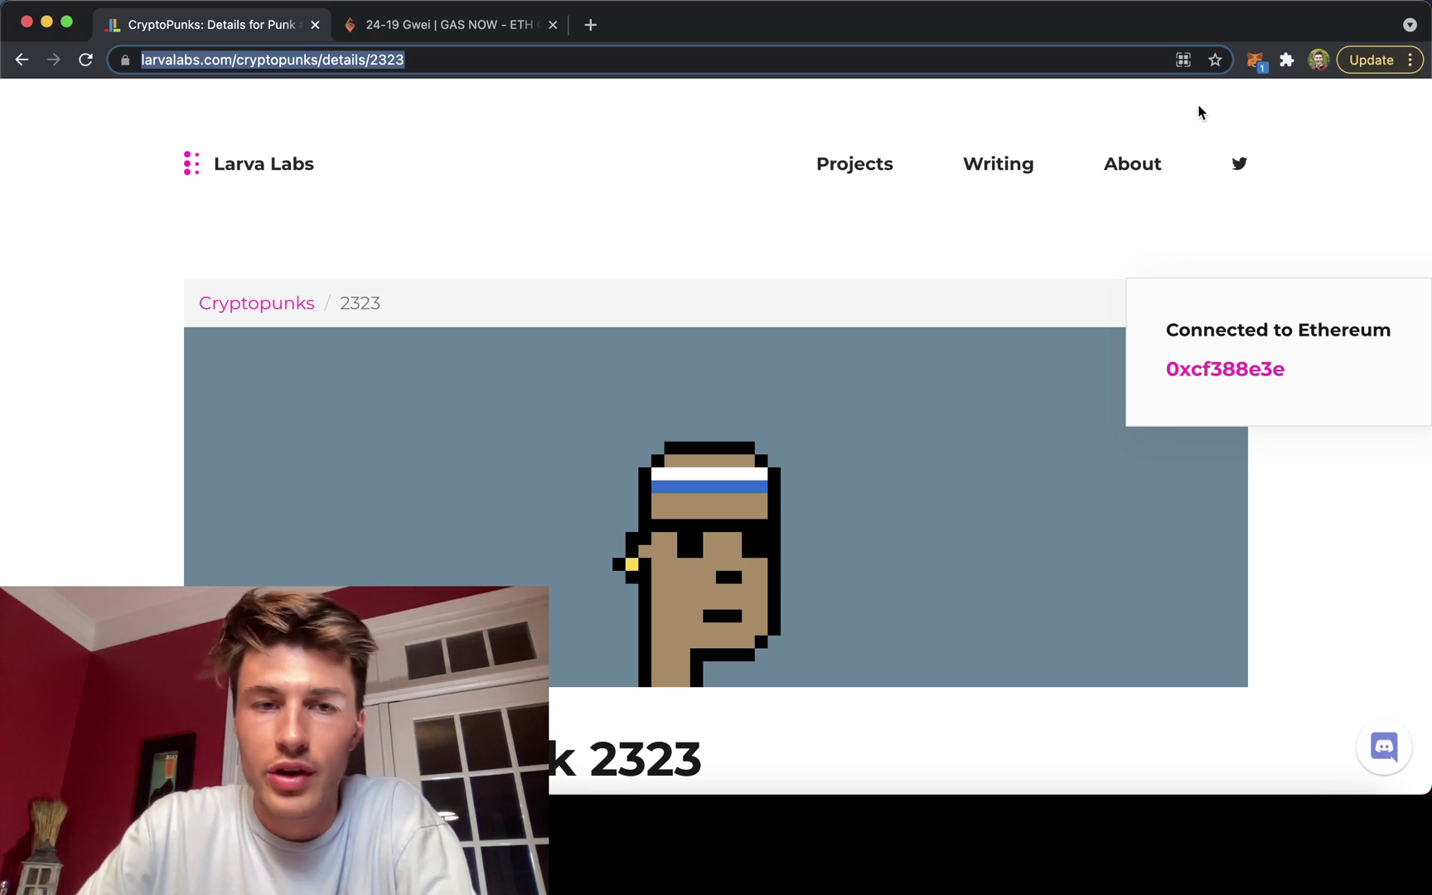
# Bid 4 ETH on CryptoPunk 2323 from its Current Market Status section and submit it.
pyautogui.scroll(-1, 424, 265)
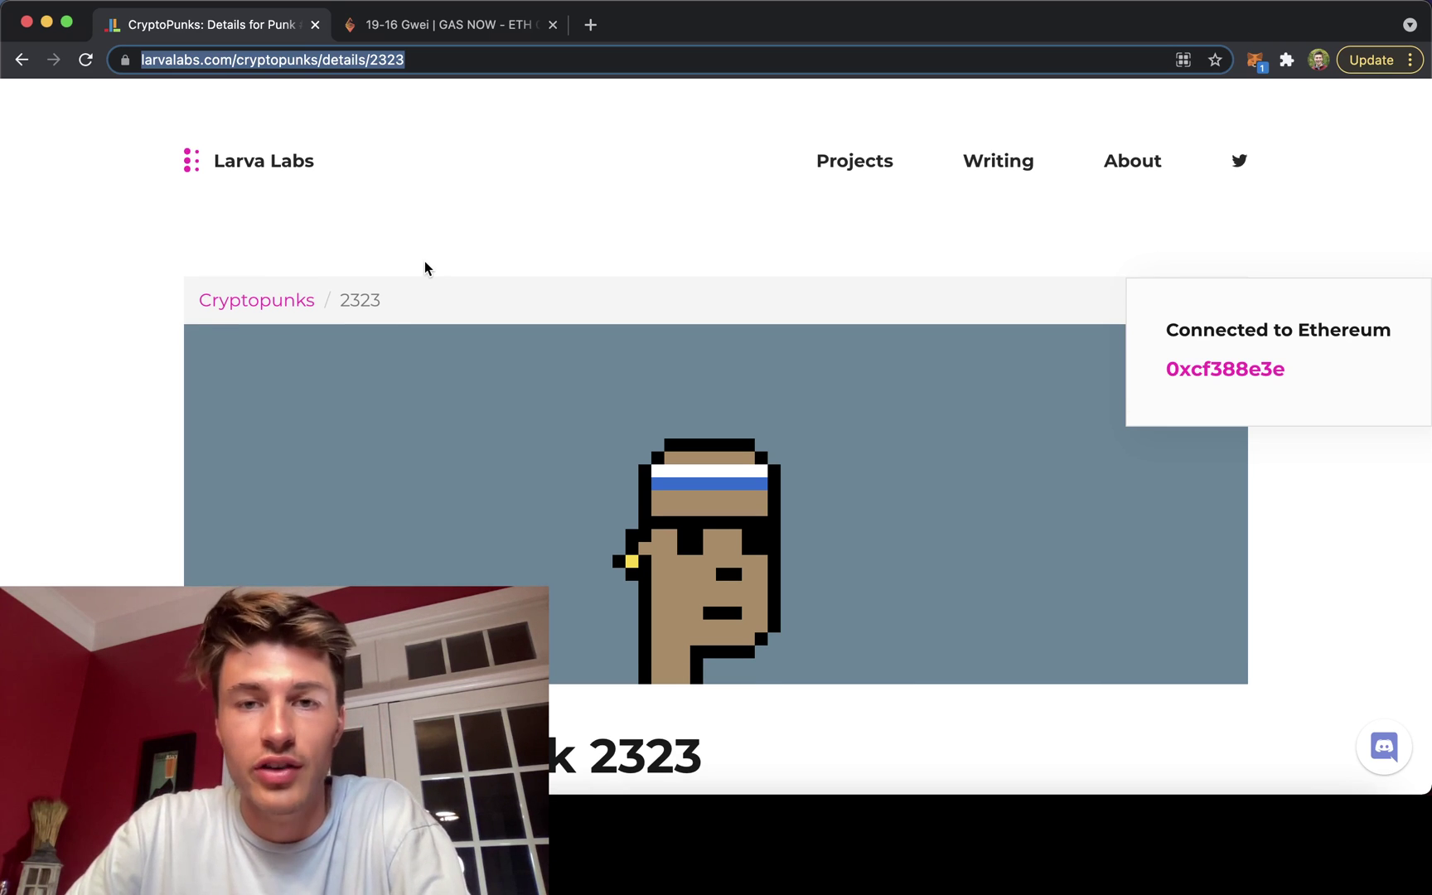
pyautogui.scroll(-2, 424, 268)
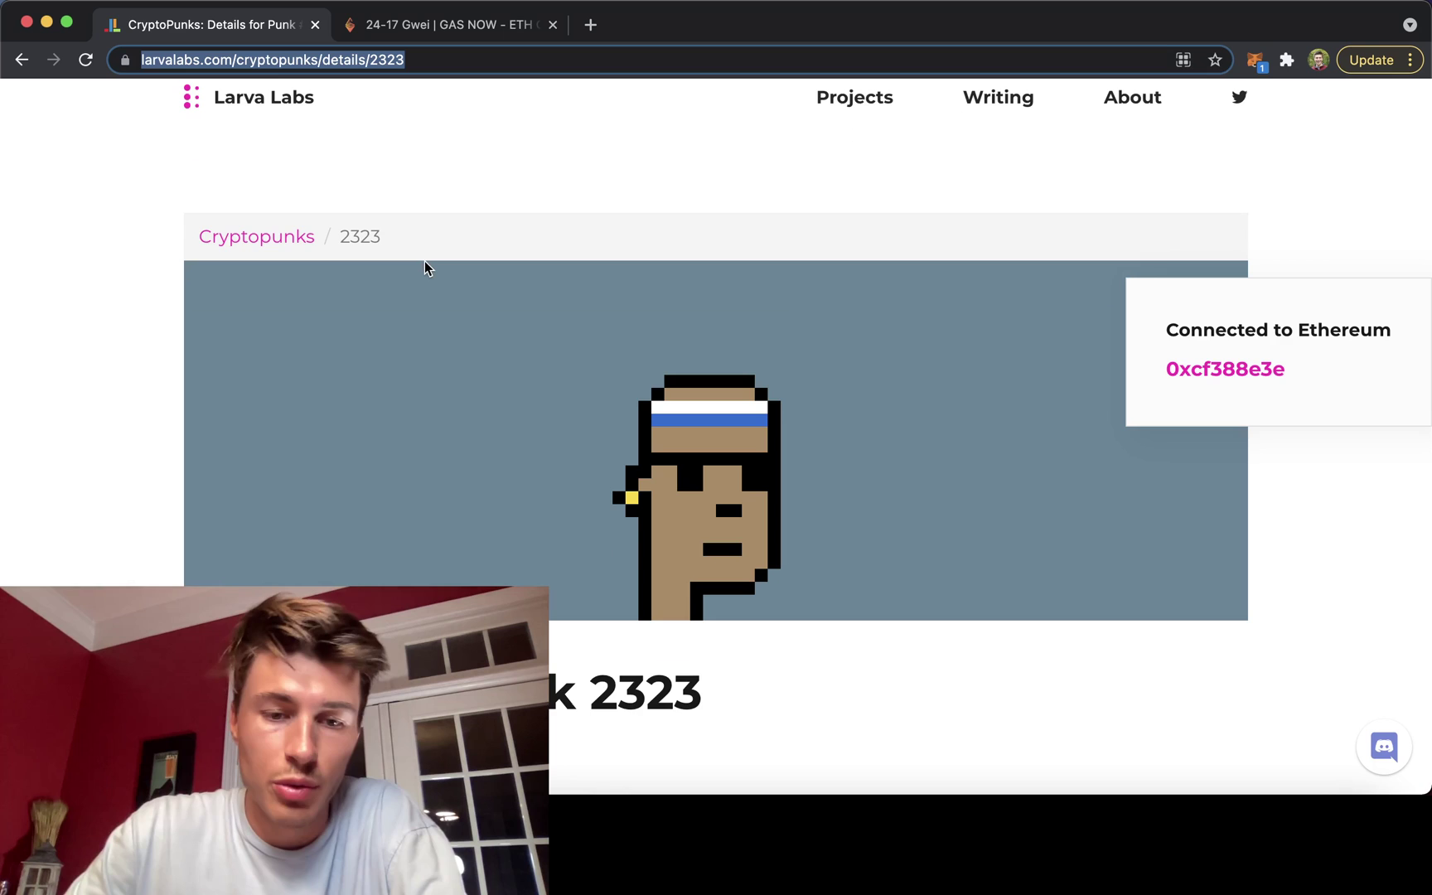
pyautogui.scroll(-5, 424, 262)
pyautogui.scroll(-6, 424, 261)
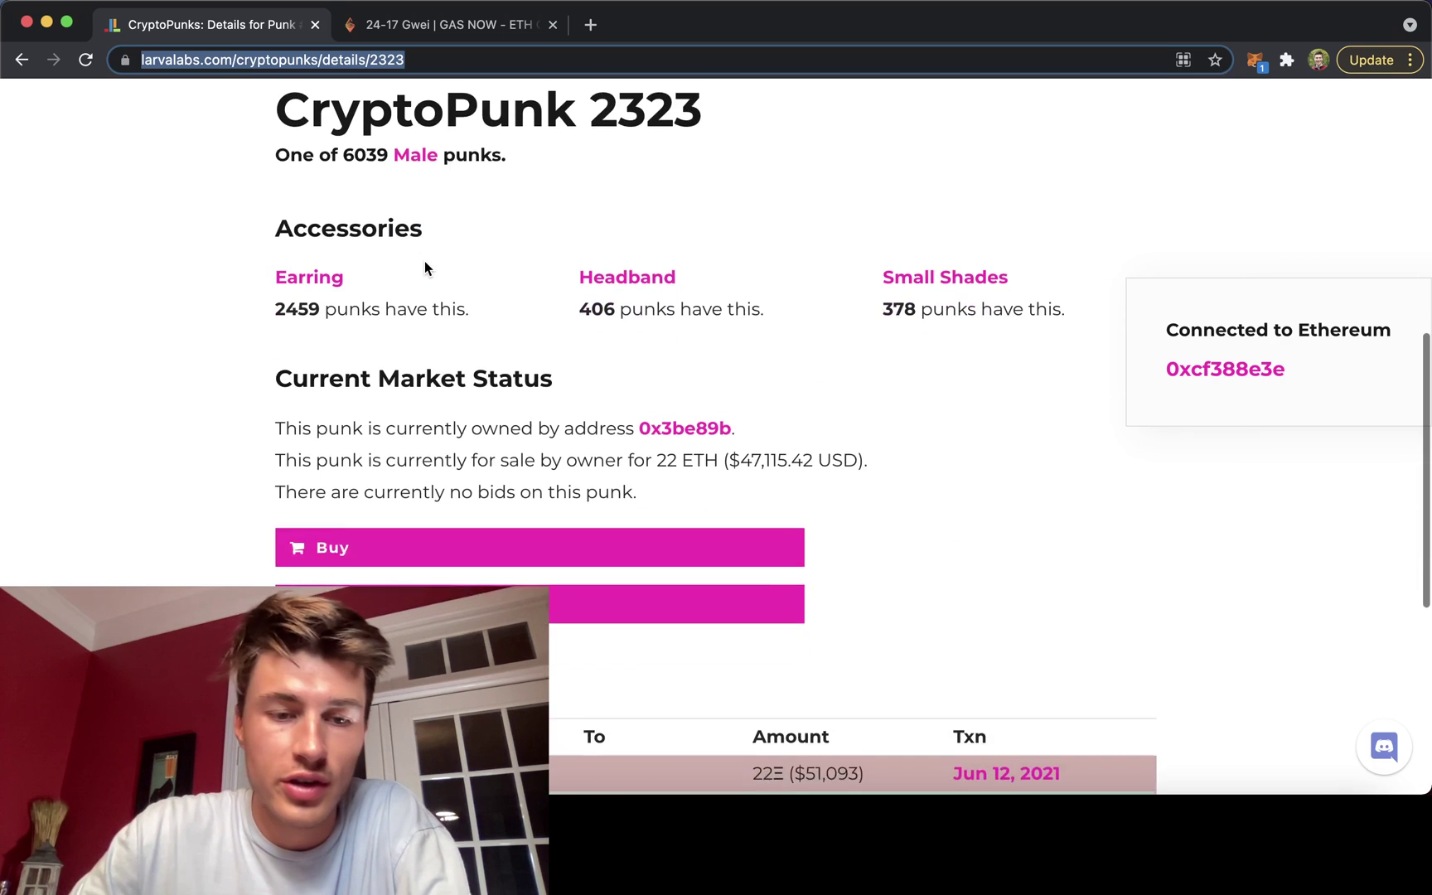
pyautogui.click(410, 403)
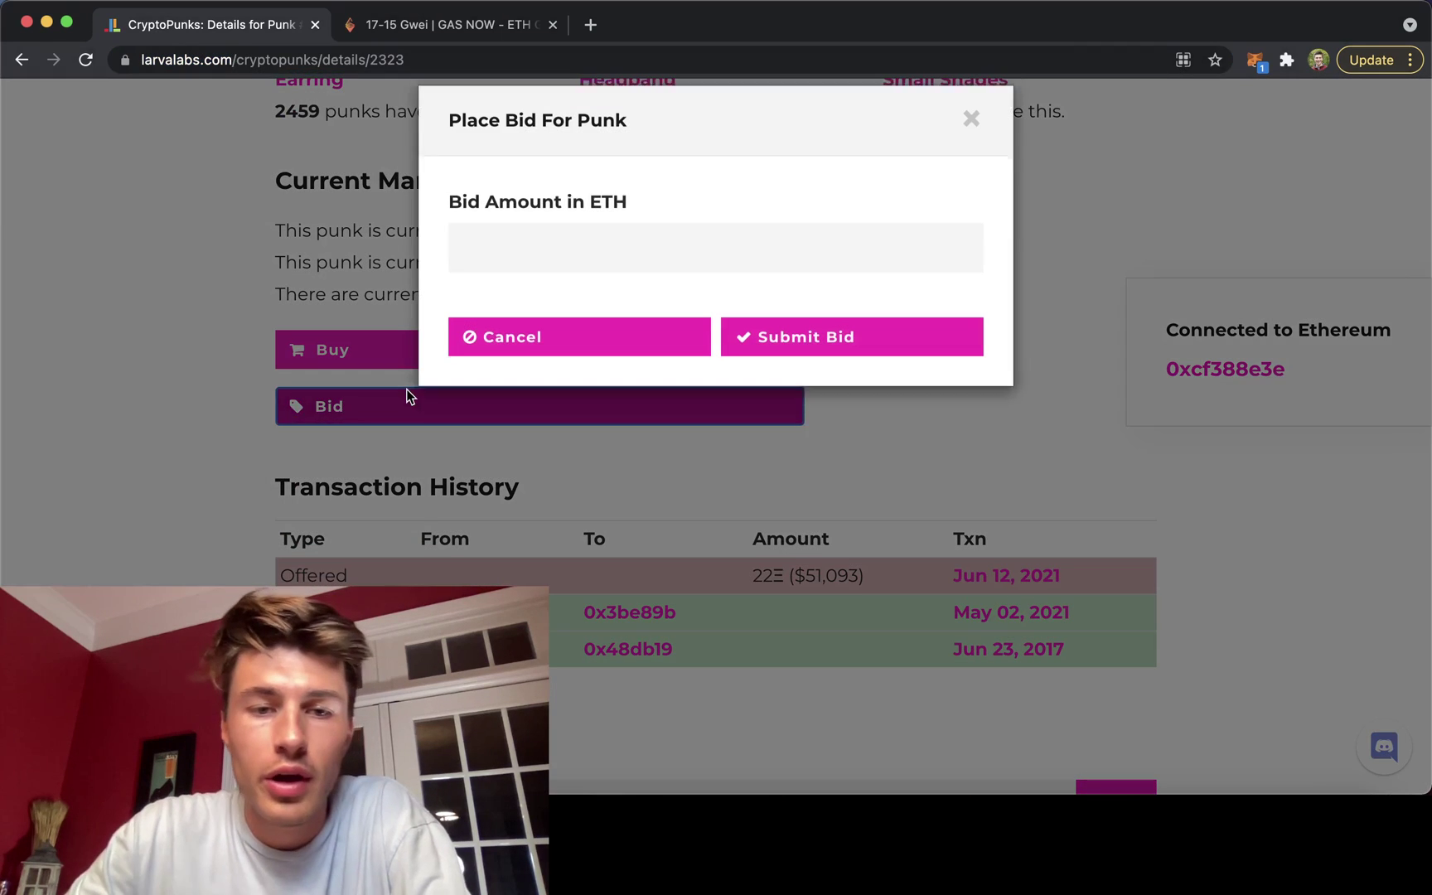
pyautogui.click(572, 262)
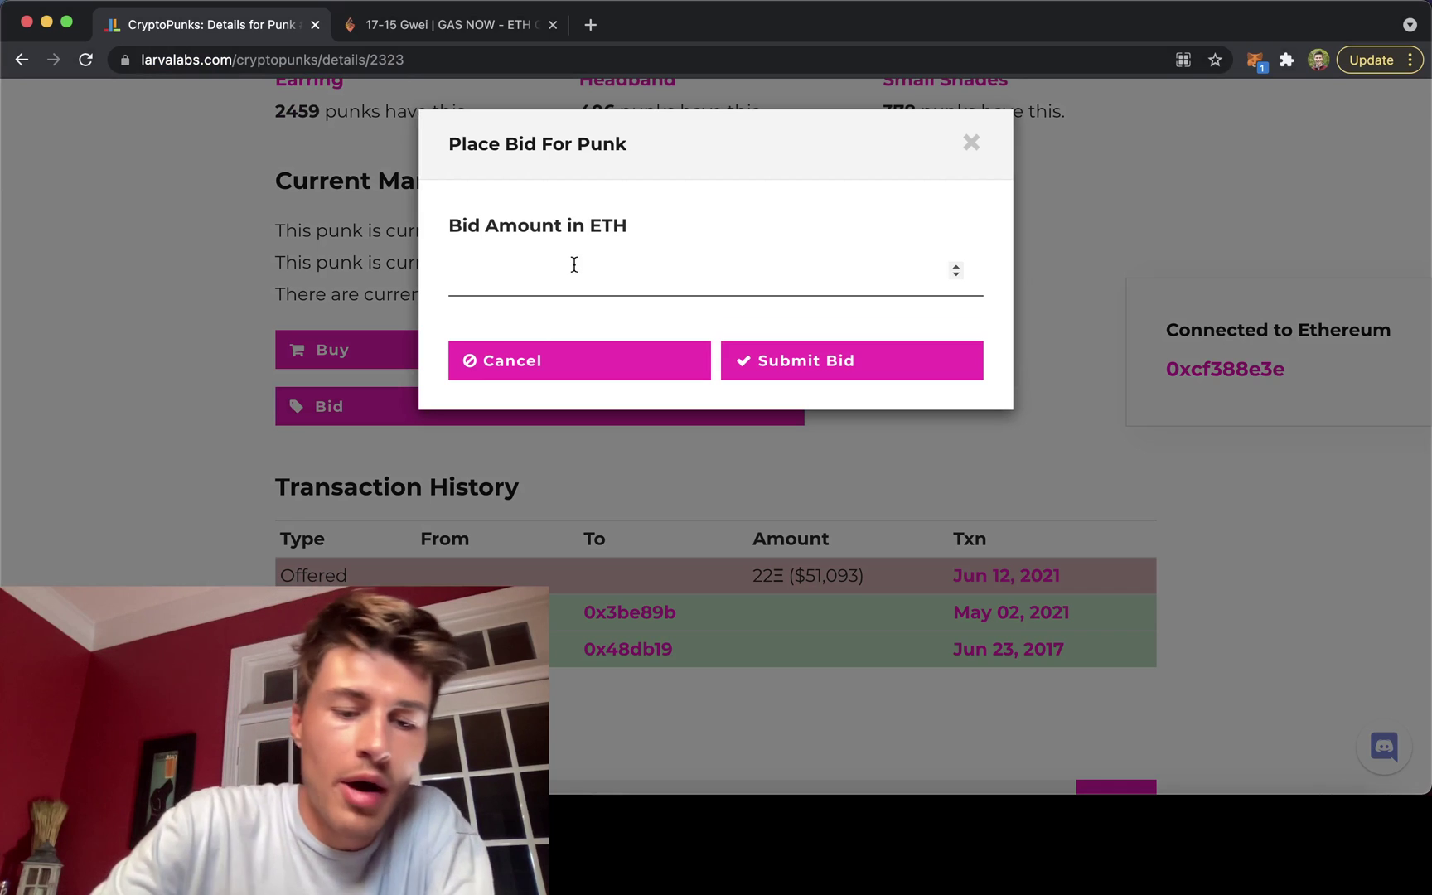
pyautogui.write('4')
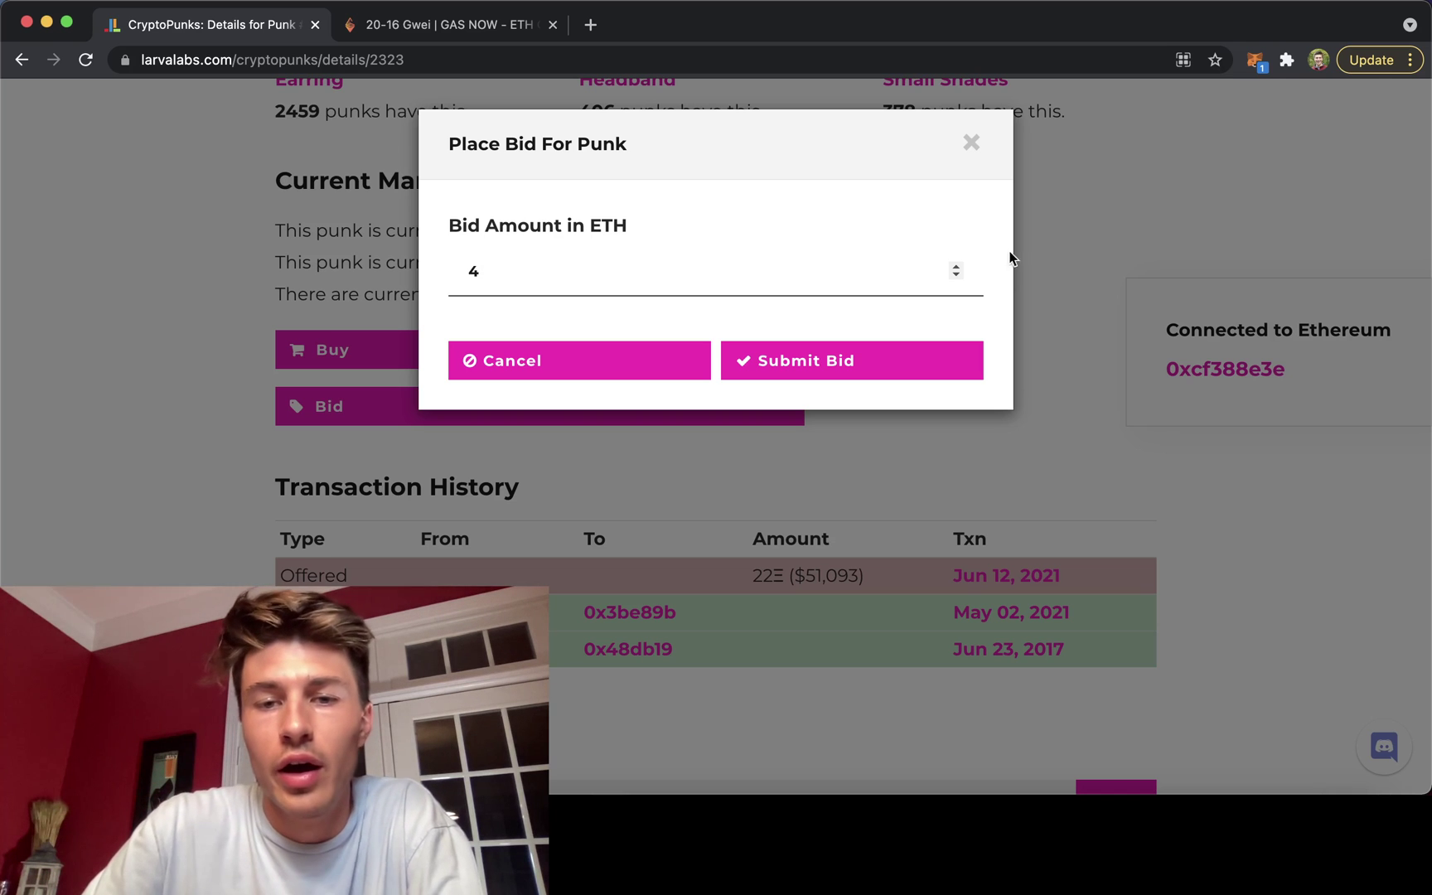
pyautogui.click(880, 354)
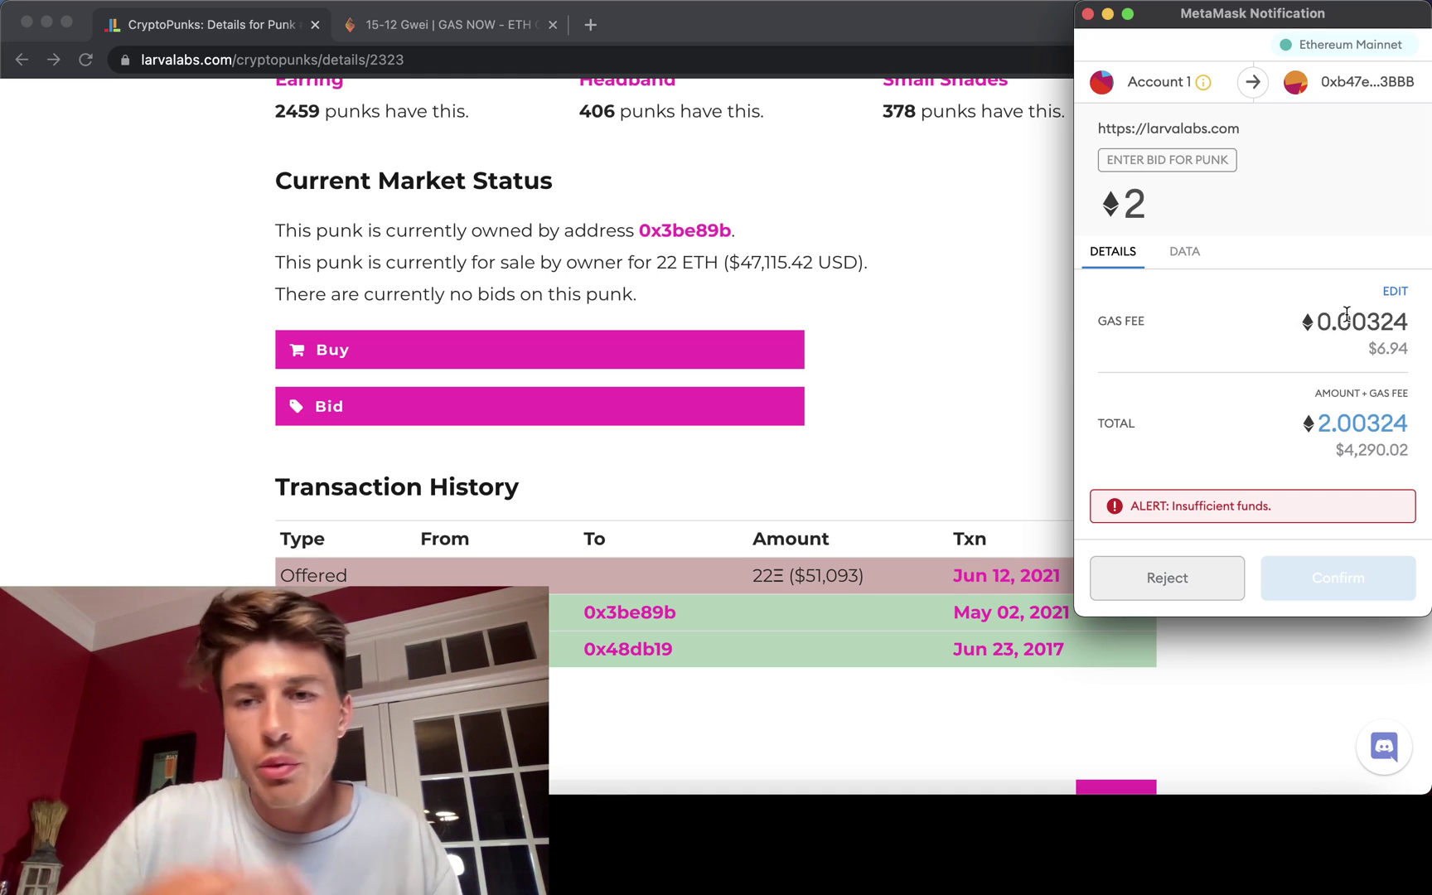
# Preview the bid's Advanced and Basic gas options, pick Fast, then close without saving.
pyautogui.click(1395, 294)
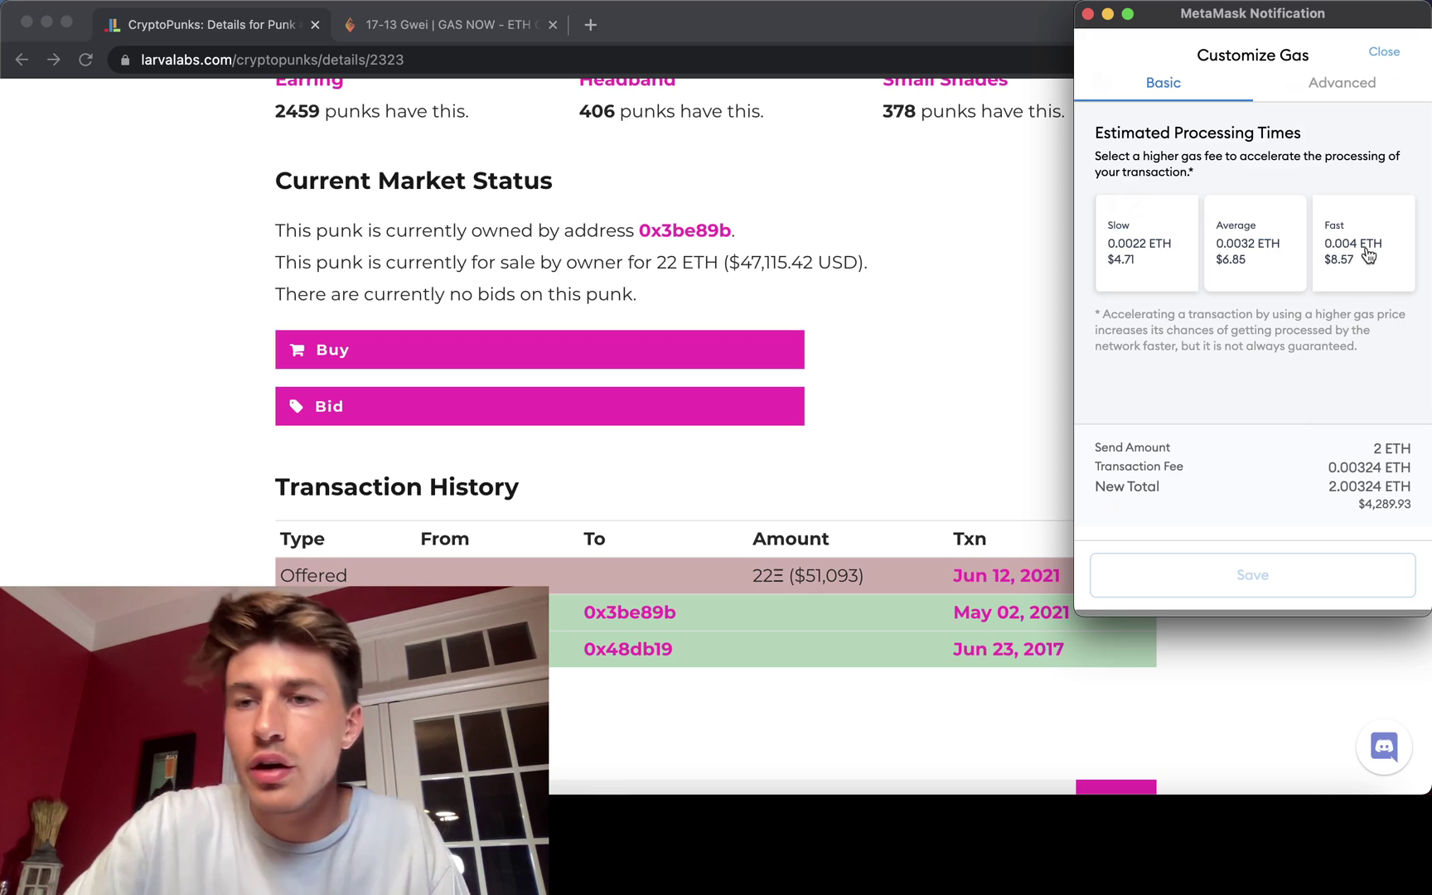
pyautogui.click(1359, 86)
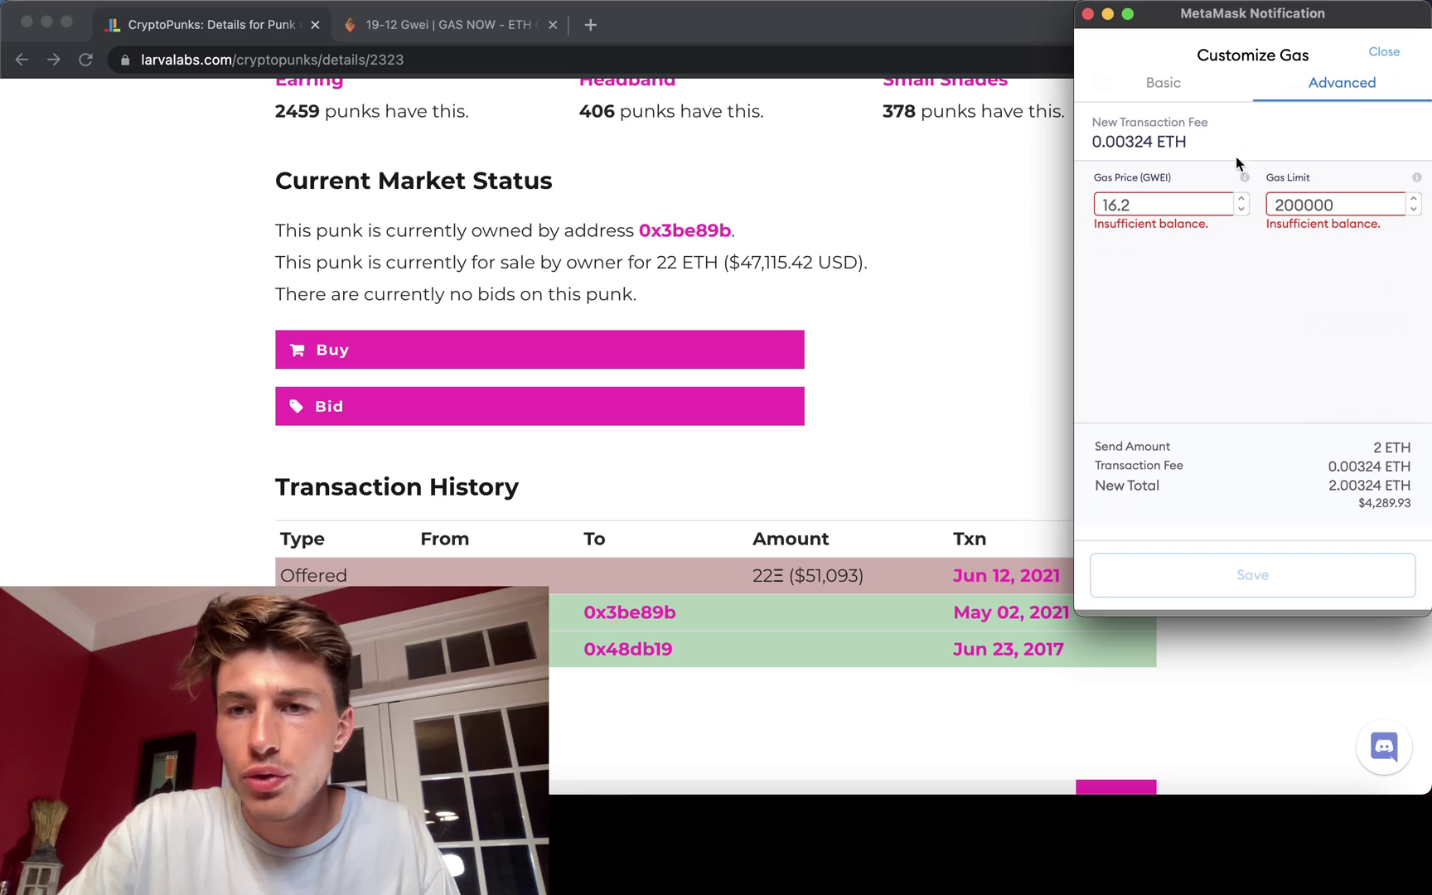
pyautogui.click(1212, 87)
pyautogui.click(1332, 229)
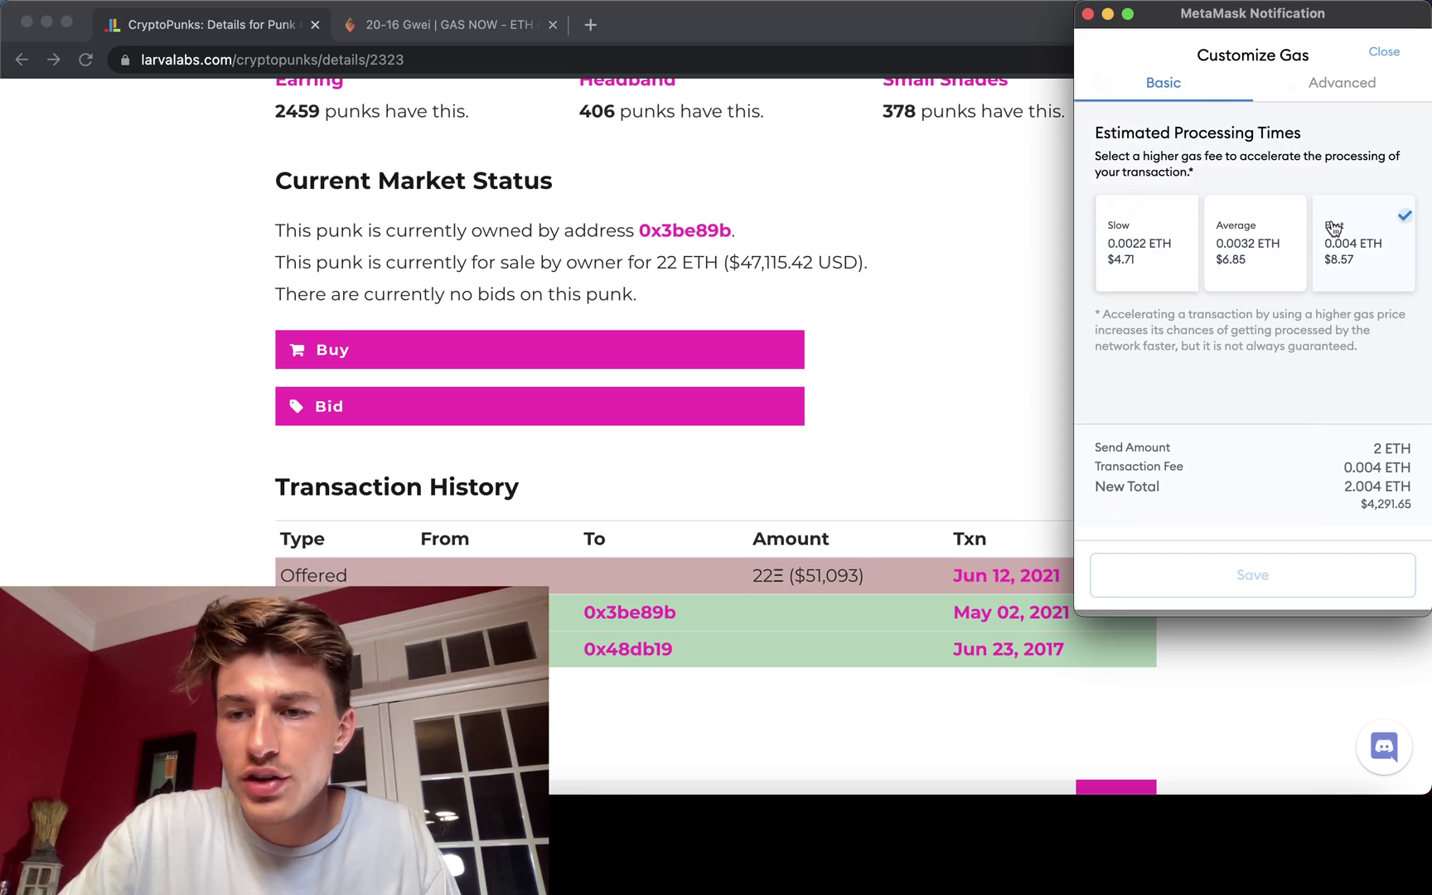
pyautogui.click(1371, 53)
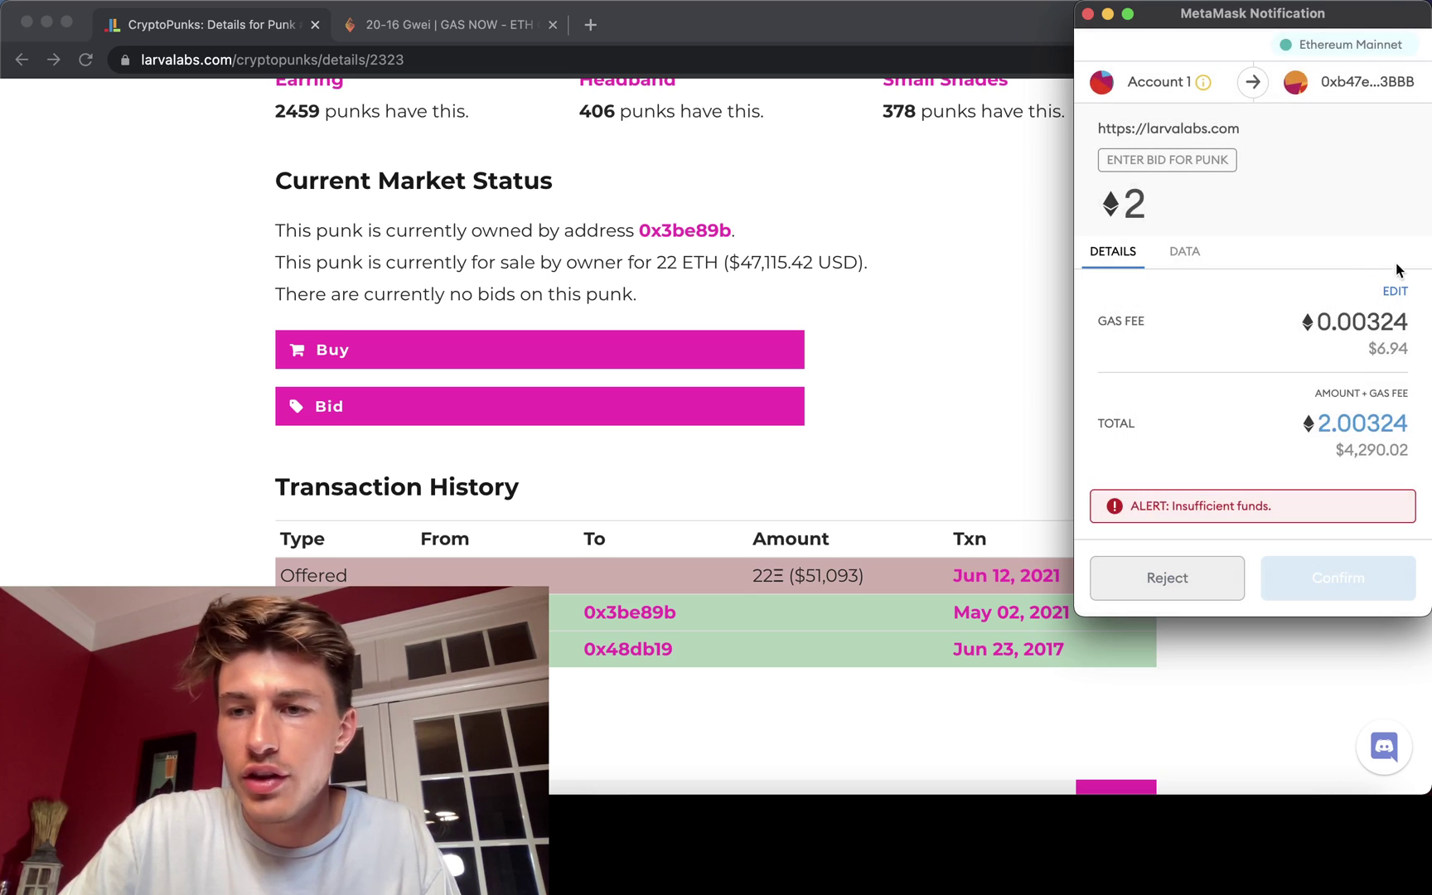
# Reopen the Advanced gas settings (gas price 16.2, limit 200000), then go to the GAS NOW page.
pyautogui.click(1395, 291)
pyautogui.click(1344, 80)
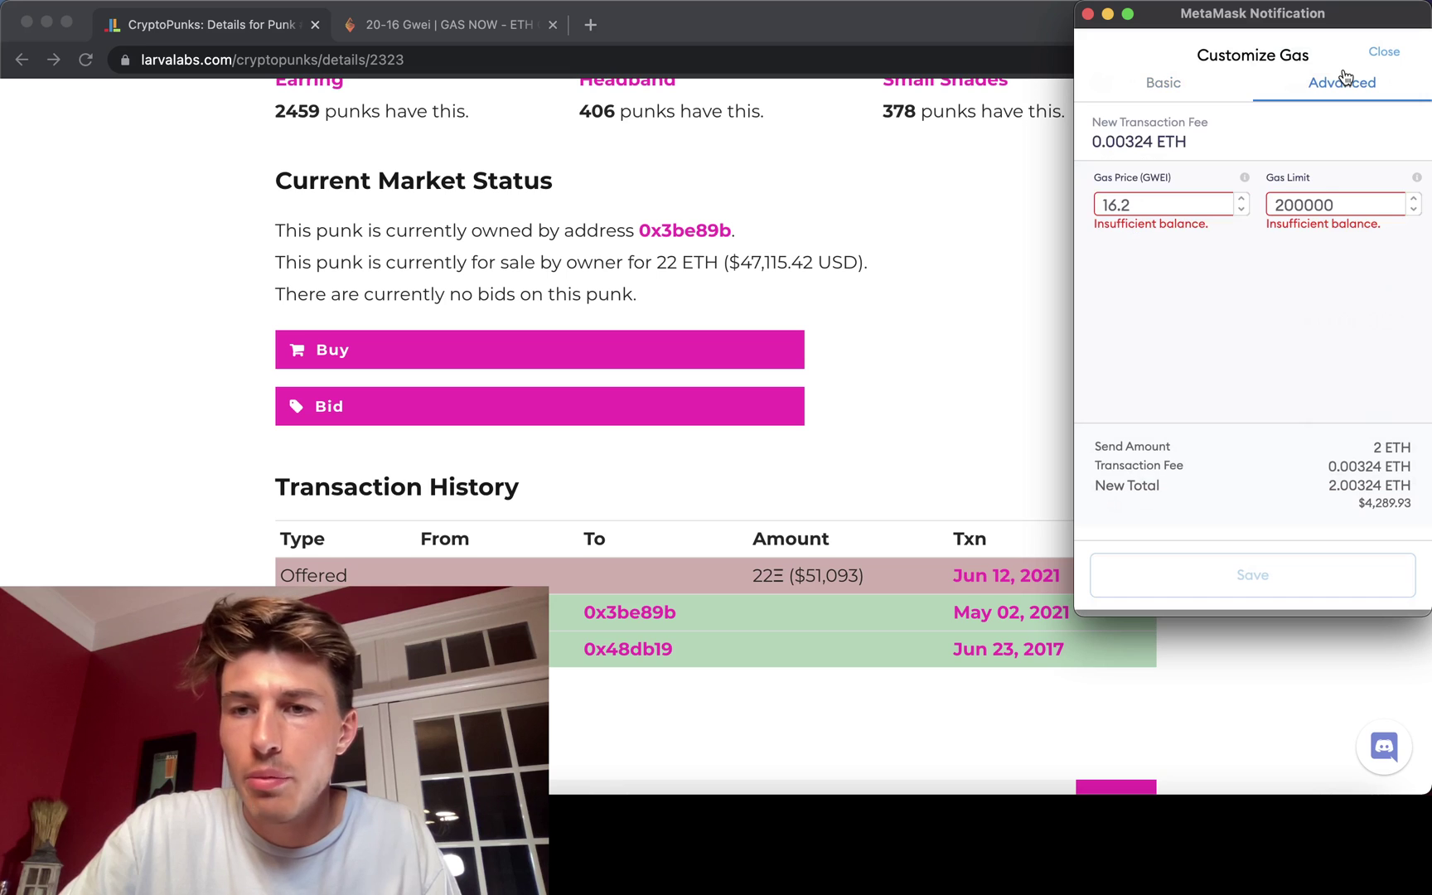
pyautogui.click(455, 25)
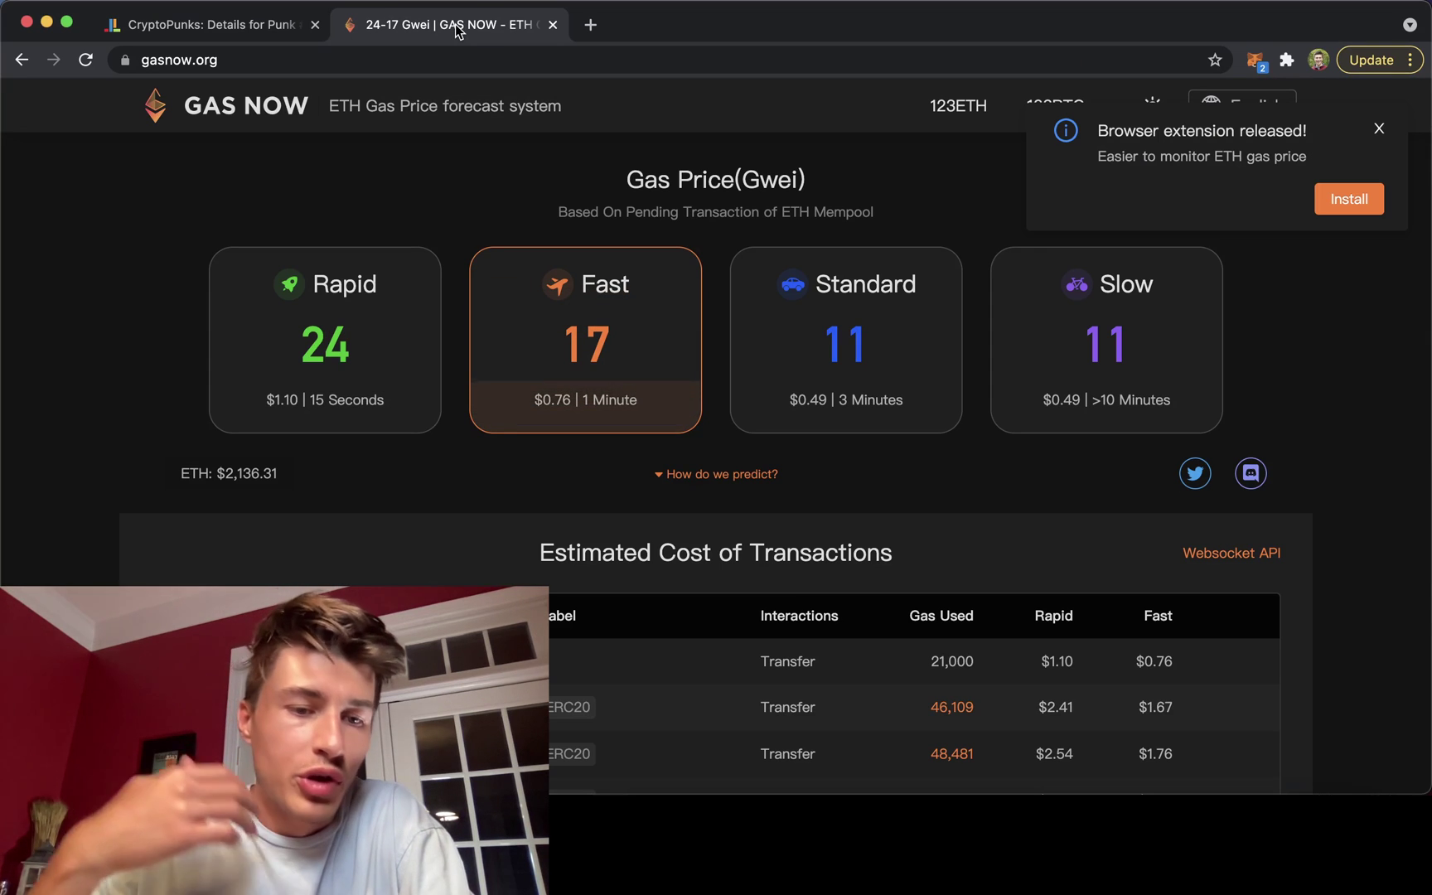
# Scroll gasnow.org down to the Pending Transactions chart and back up.
pyautogui.scroll(-2, 460, 304)
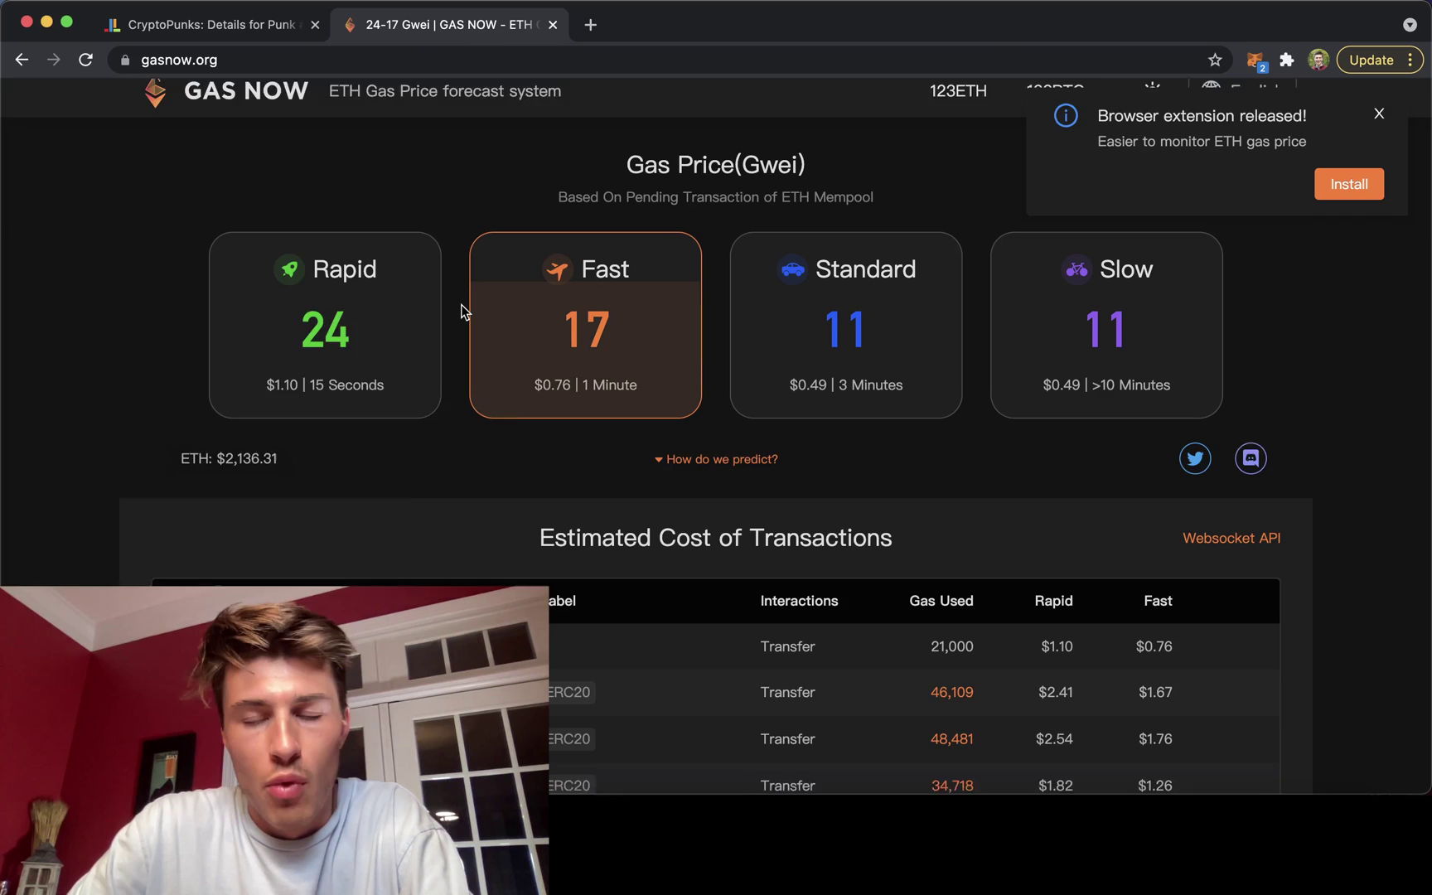
pyautogui.scroll(2, 461, 310)
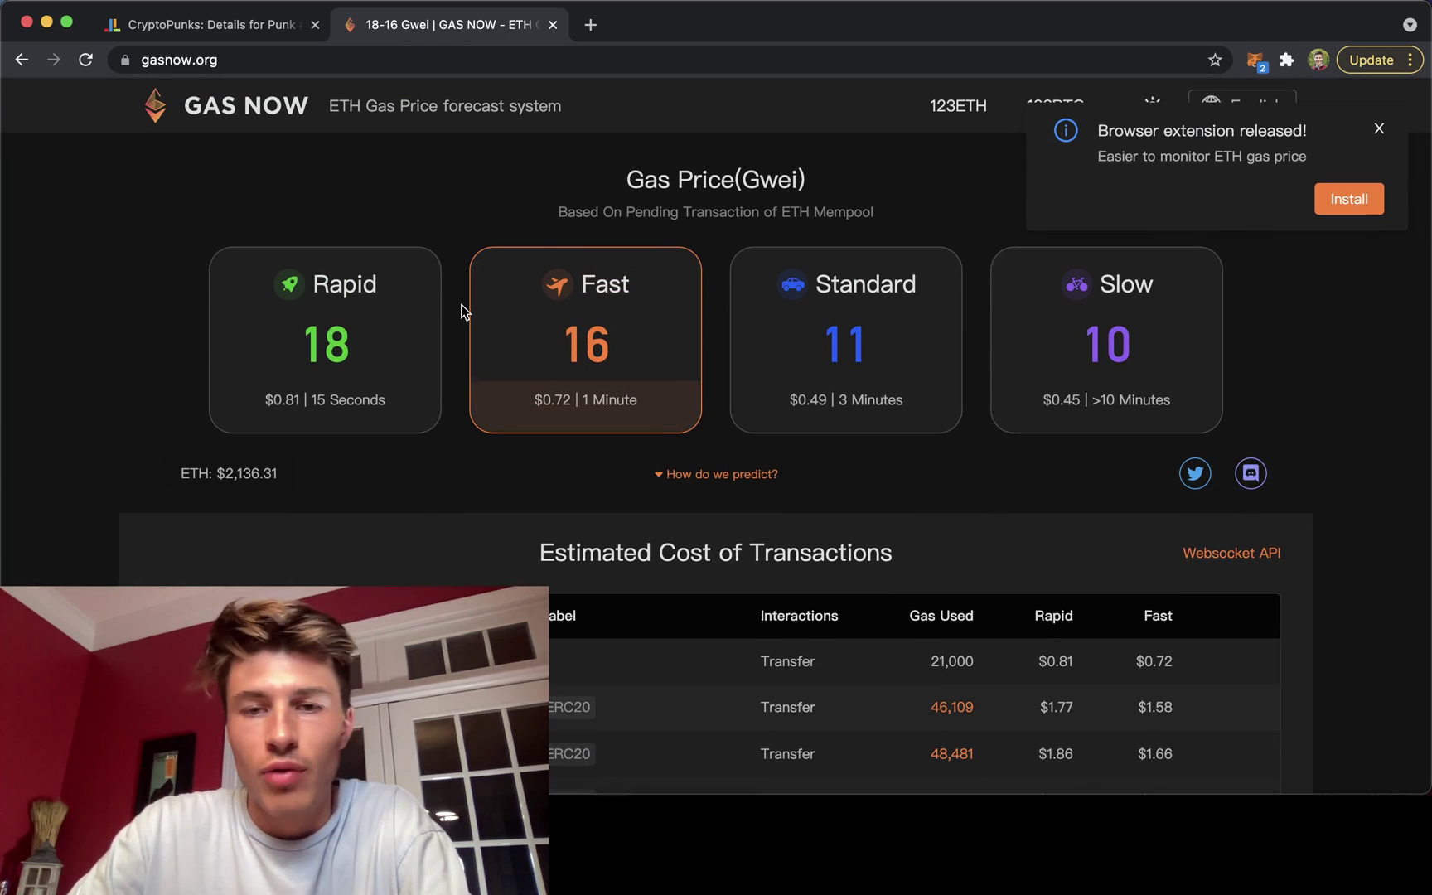
pyautogui.scroll(-20, 461, 311)
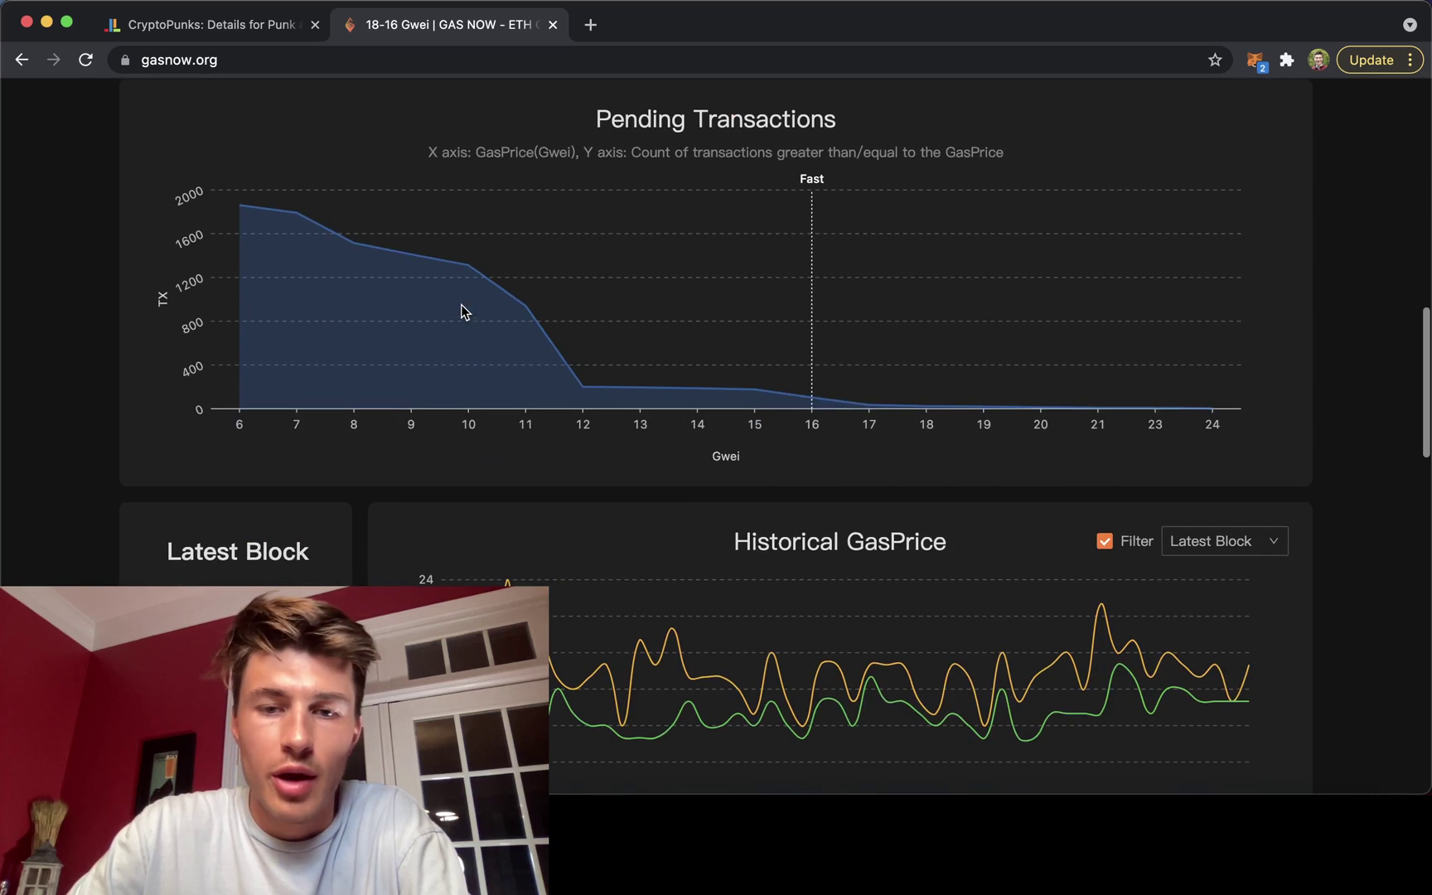
pyautogui.scroll(5, 460, 311)
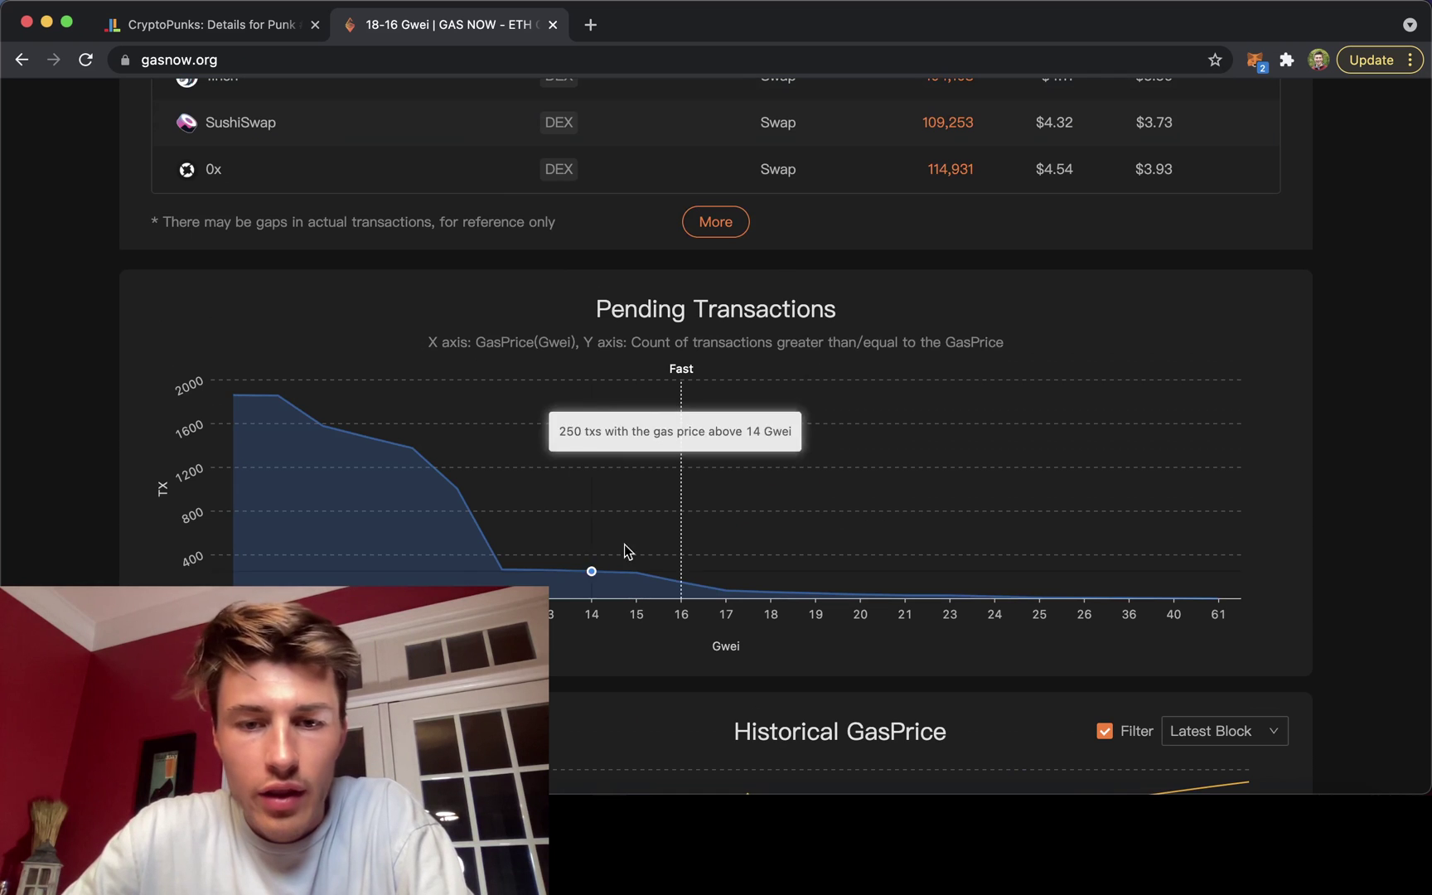
# Read the Gas Now chart's pending transactions above 16 Gwei (365), glancing at CryptoPunks in between.
pyautogui.moveTo(703, 553)
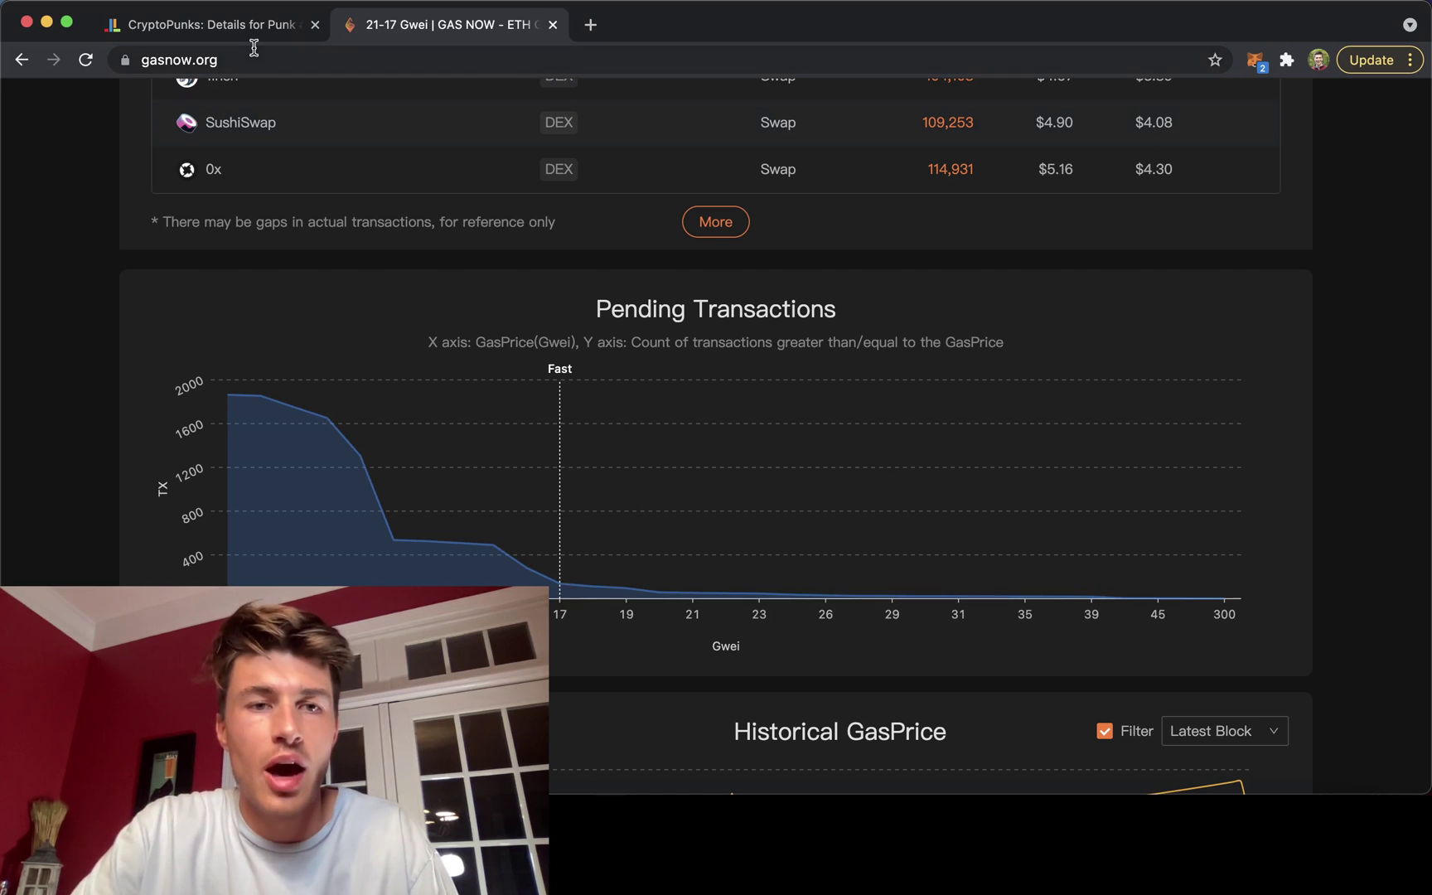
pyautogui.click(230, 36)
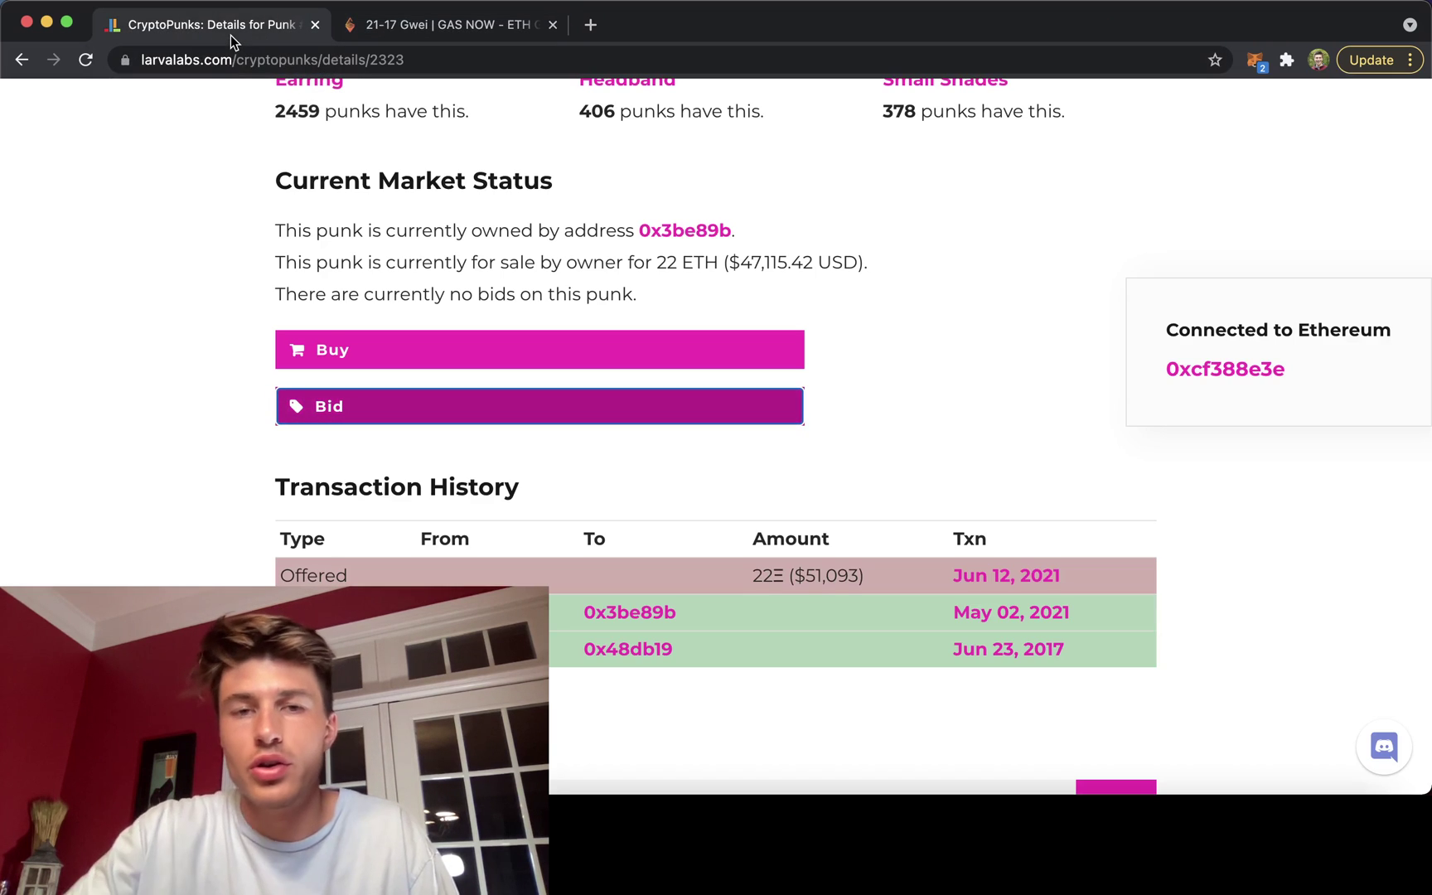
pyautogui.click(410, 33)
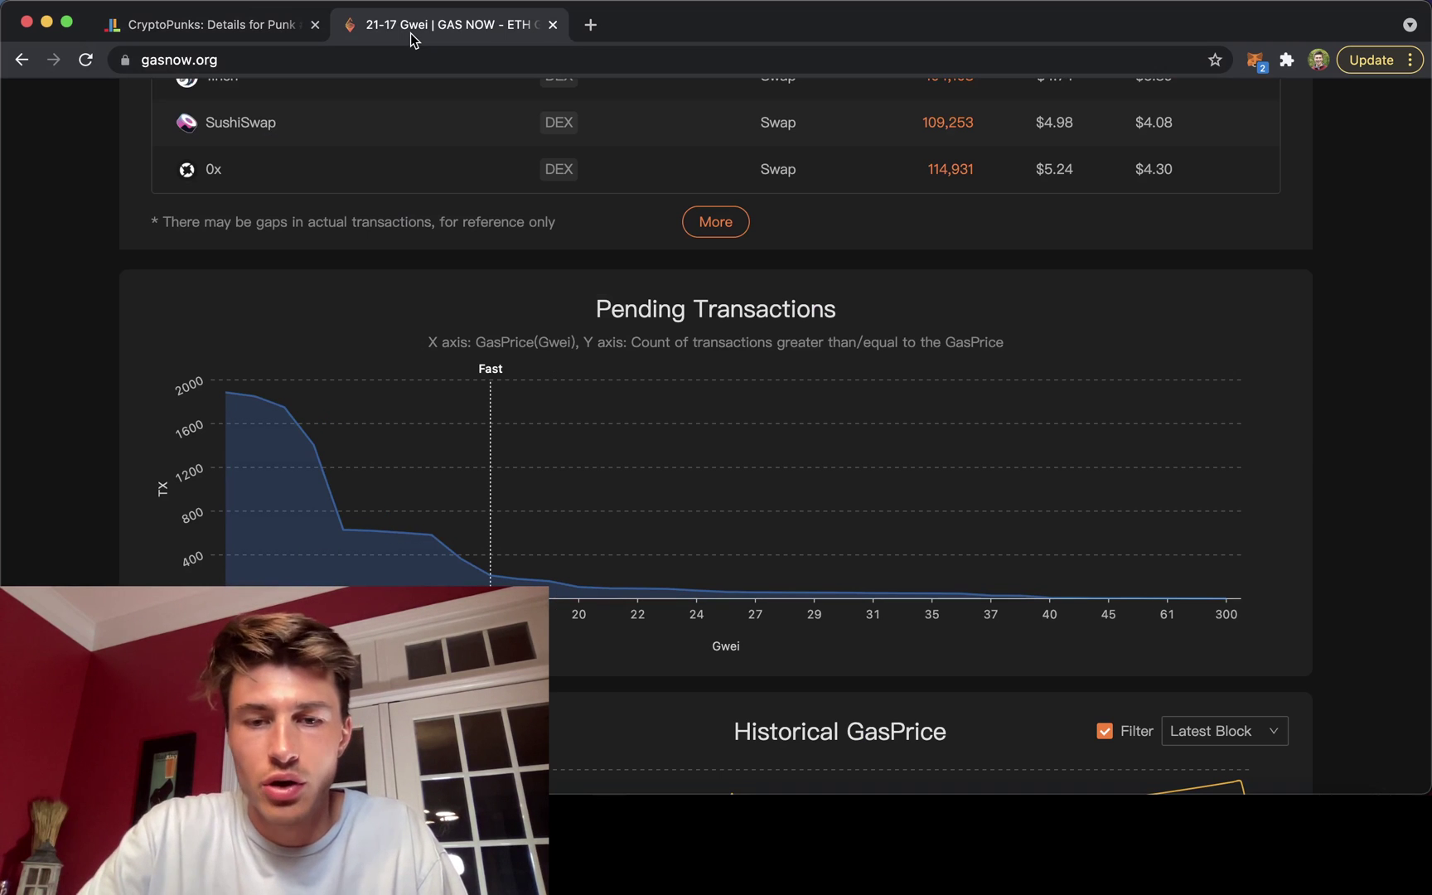
pyautogui.moveTo(451, 521)
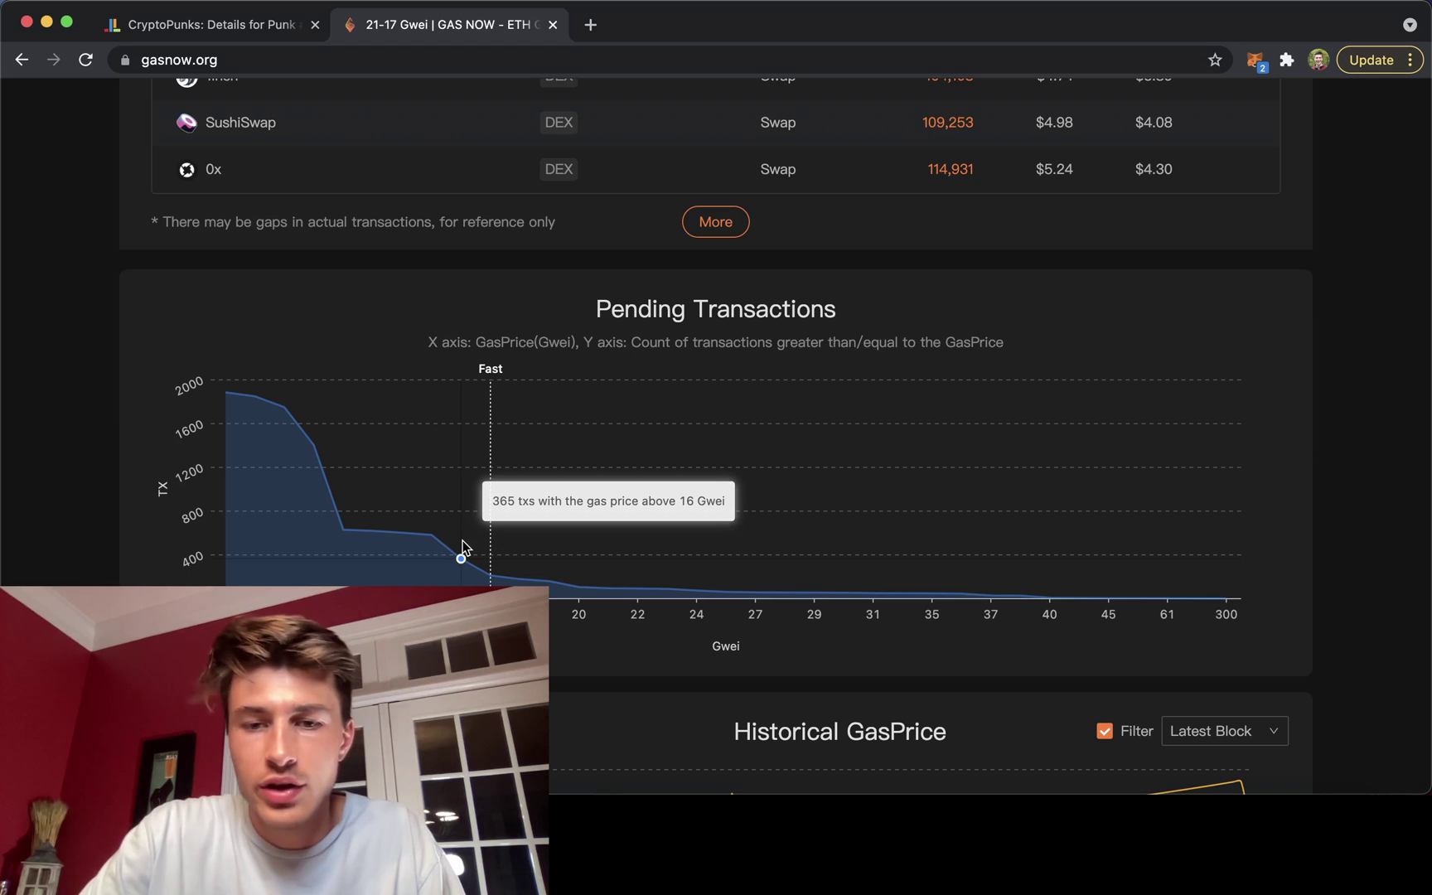
# Back on the CryptoPunks page, open the pending 2 ETH bid in MetaMask, dismissing the account notice.
pyautogui.click(273, 33)
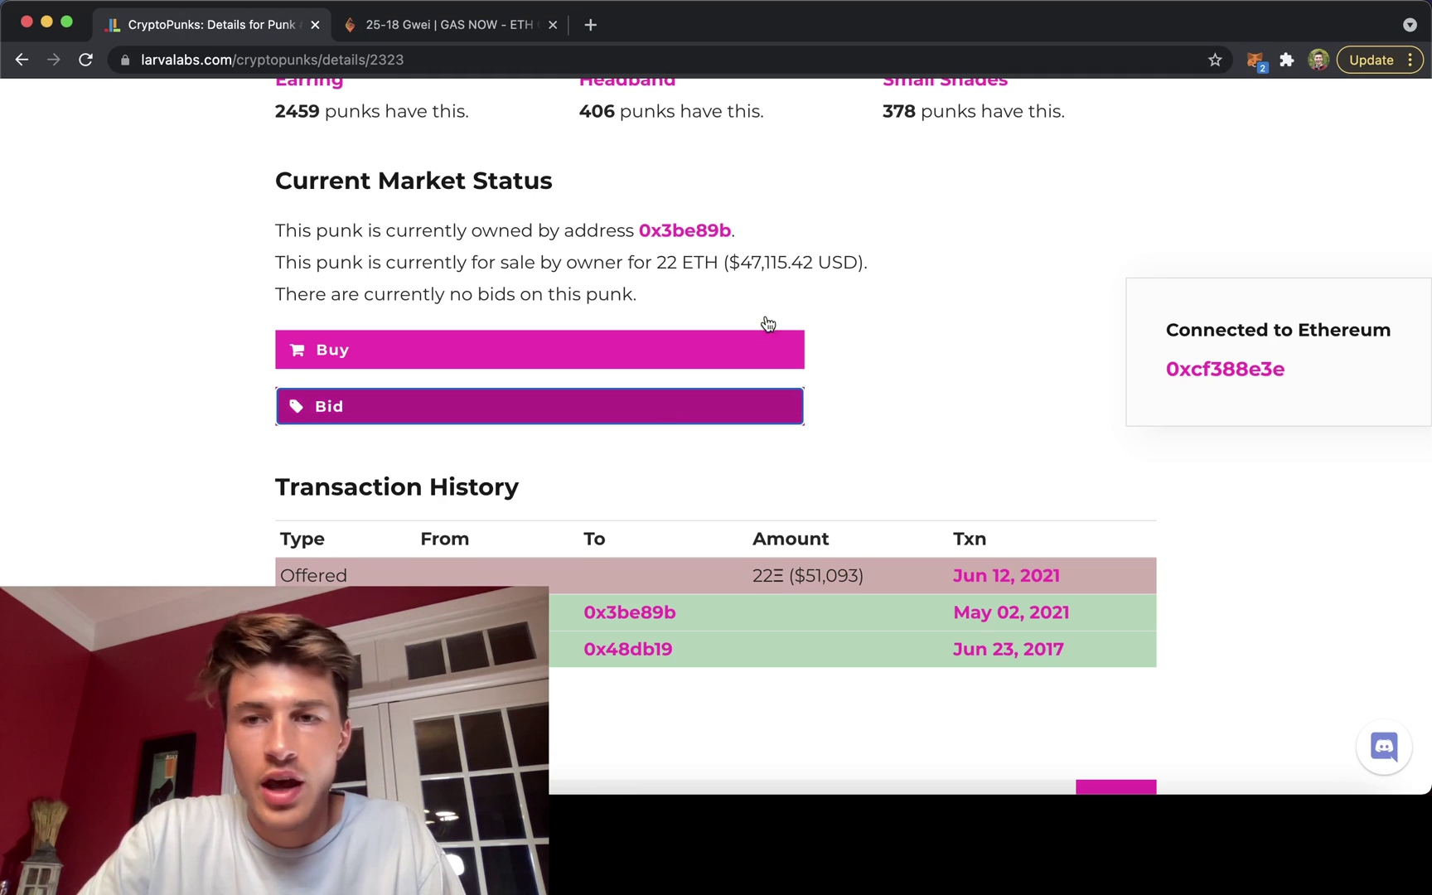
pyautogui.click(1266, 65)
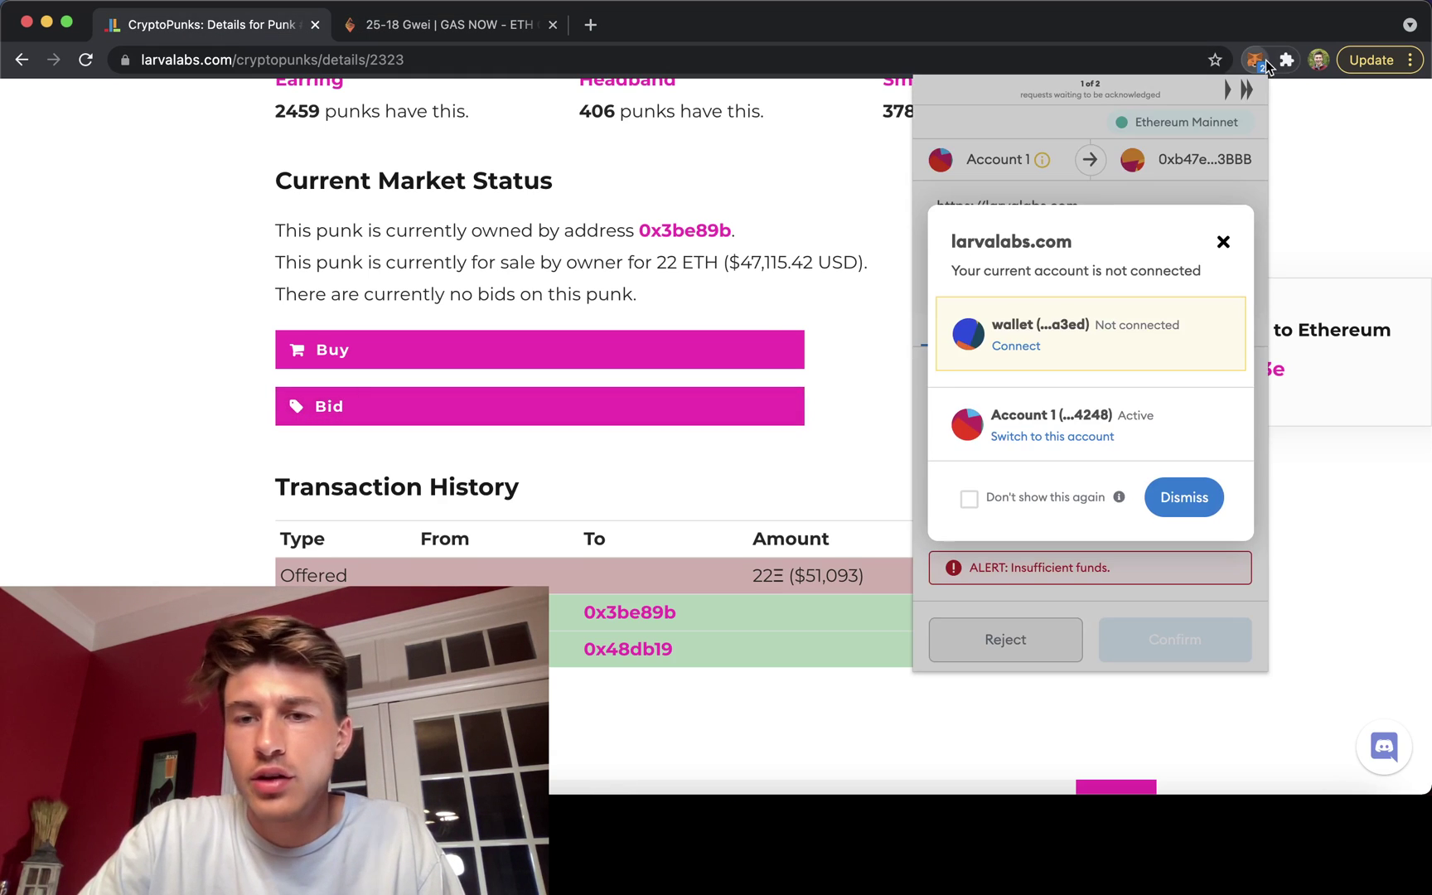
pyautogui.click(1223, 241)
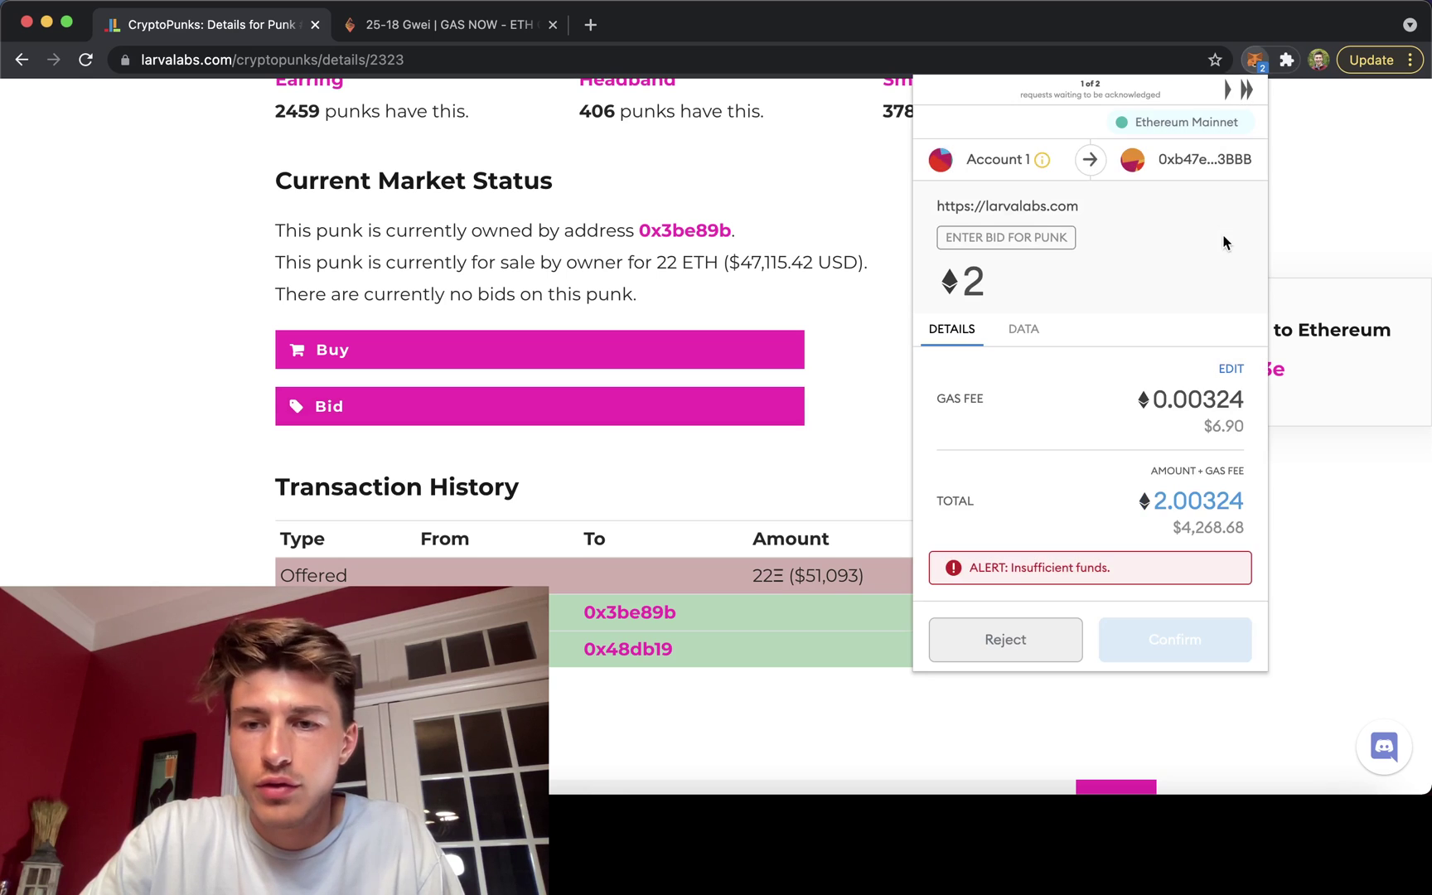
# Raise the Advanced gas price to 30.2 Gwei, then close unsaved, leaving the fee 0.00324 ETH.
pyautogui.click(1223, 364)
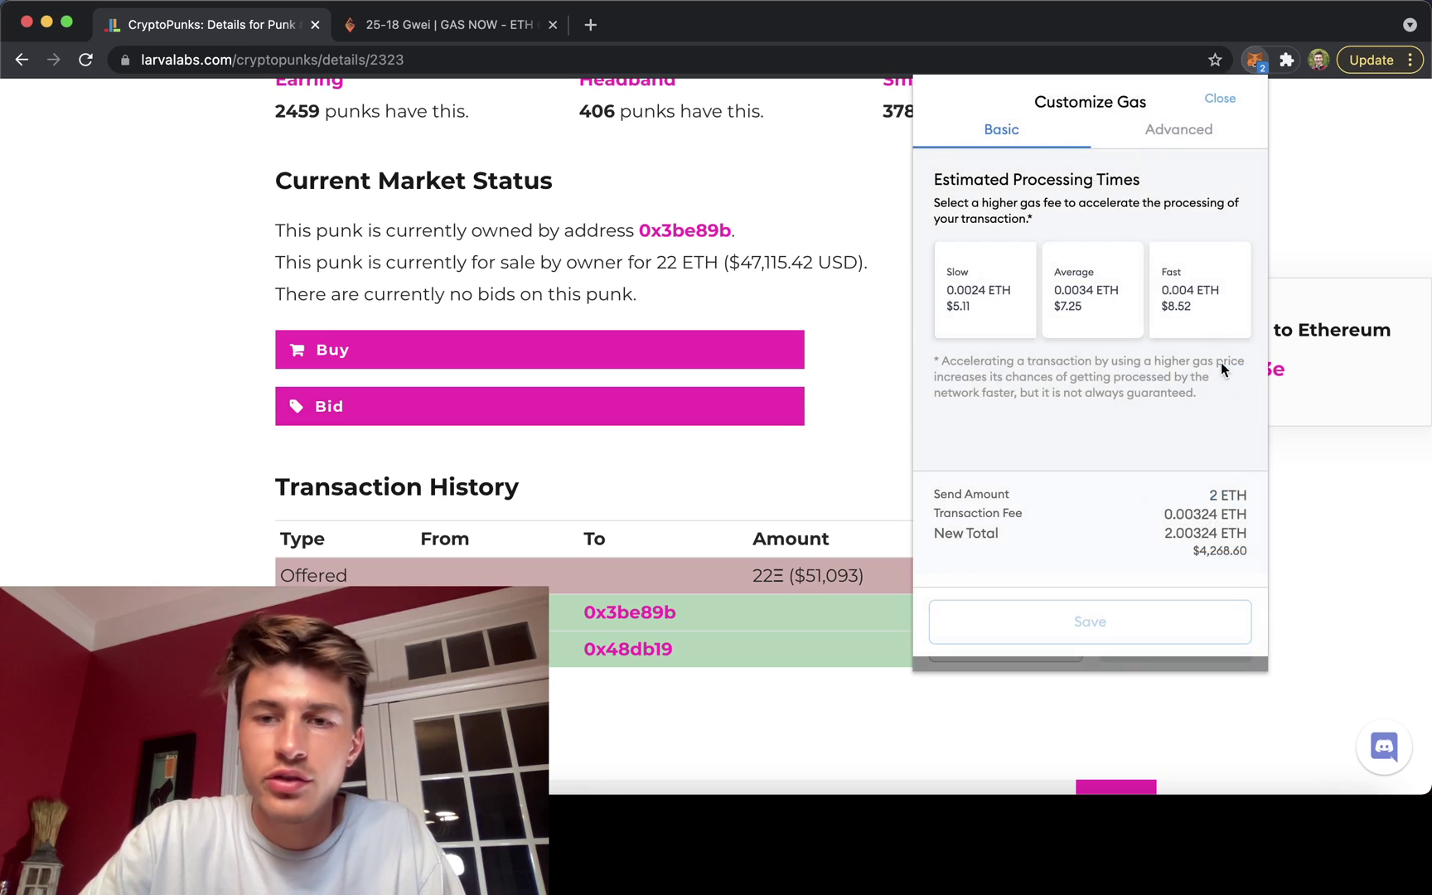
pyautogui.click(1178, 135)
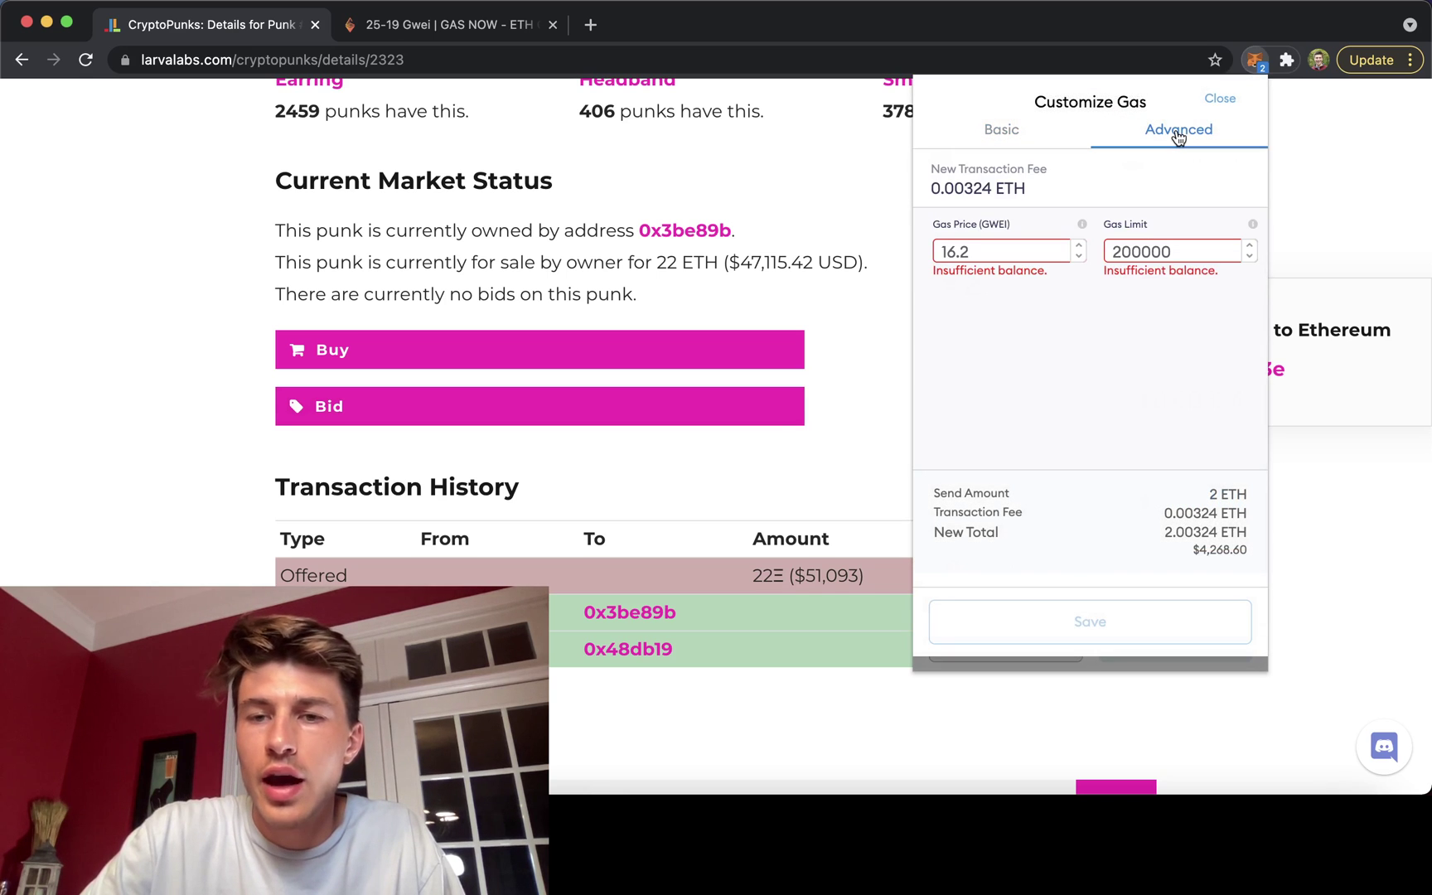
pyautogui.click(1077, 246)
pyautogui.click(1077, 246)
pyautogui.click(1077, 246)
pyautogui.doubleClick(1077, 246)
pyautogui.click(1077, 246)
pyautogui.doubleClick(1077, 246)
pyautogui.click(1077, 246)
pyautogui.doubleClick(1077, 246)
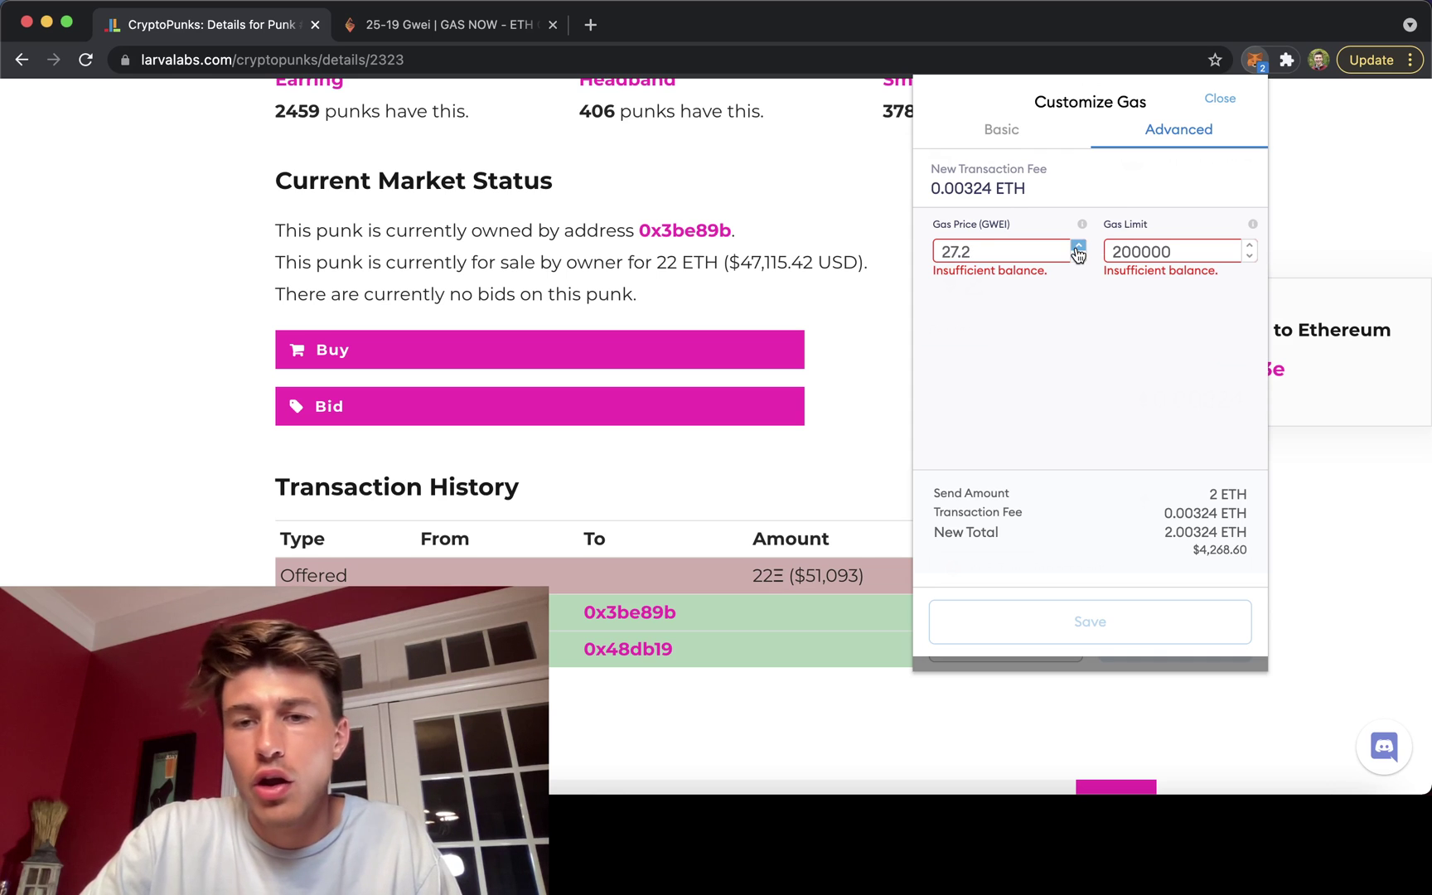
pyautogui.doubleClick(1077, 247)
pyautogui.click(1077, 246)
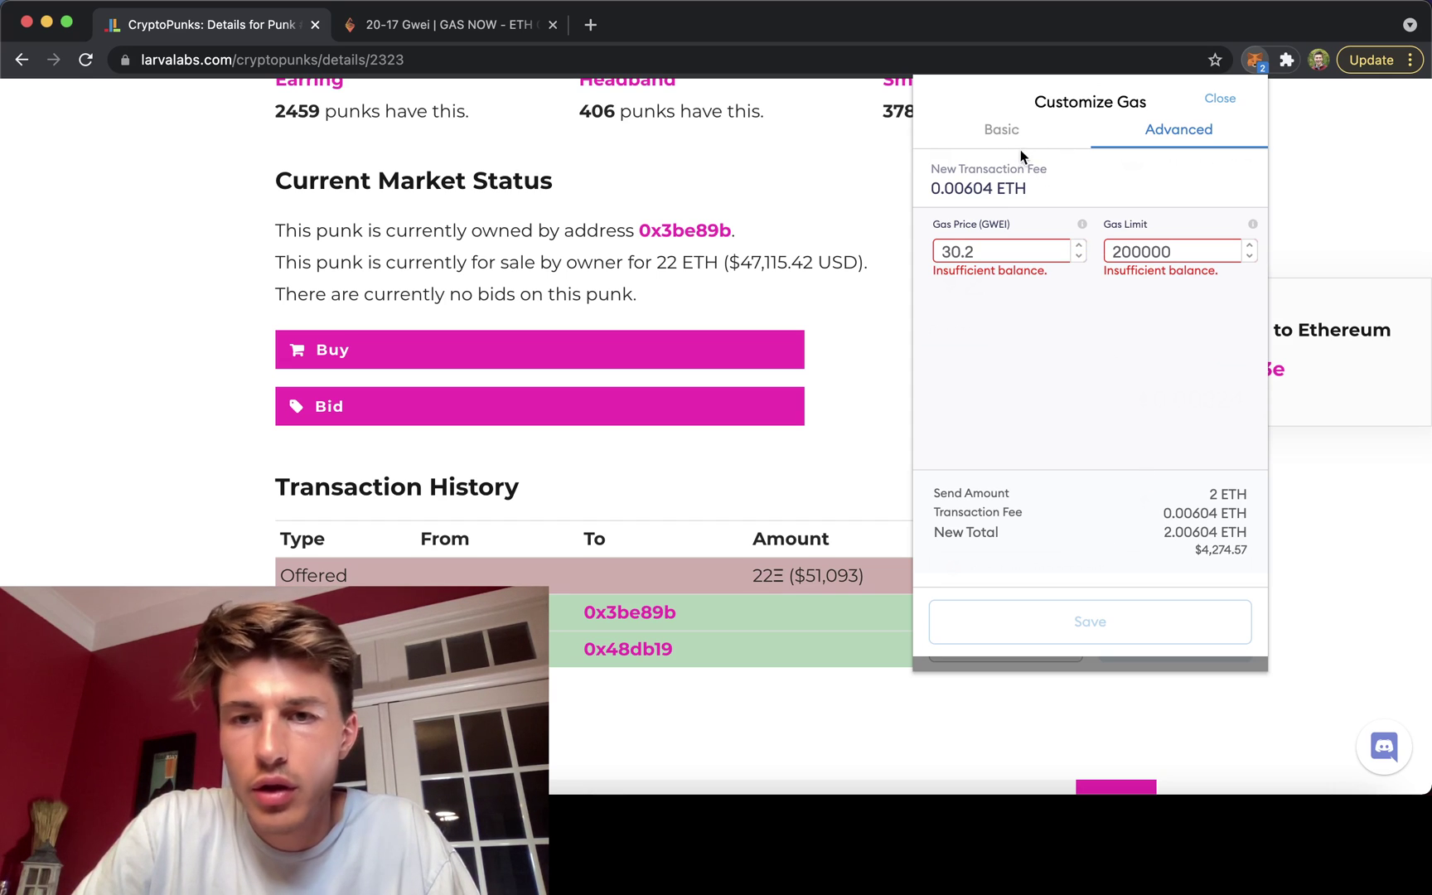
pyautogui.click(992, 140)
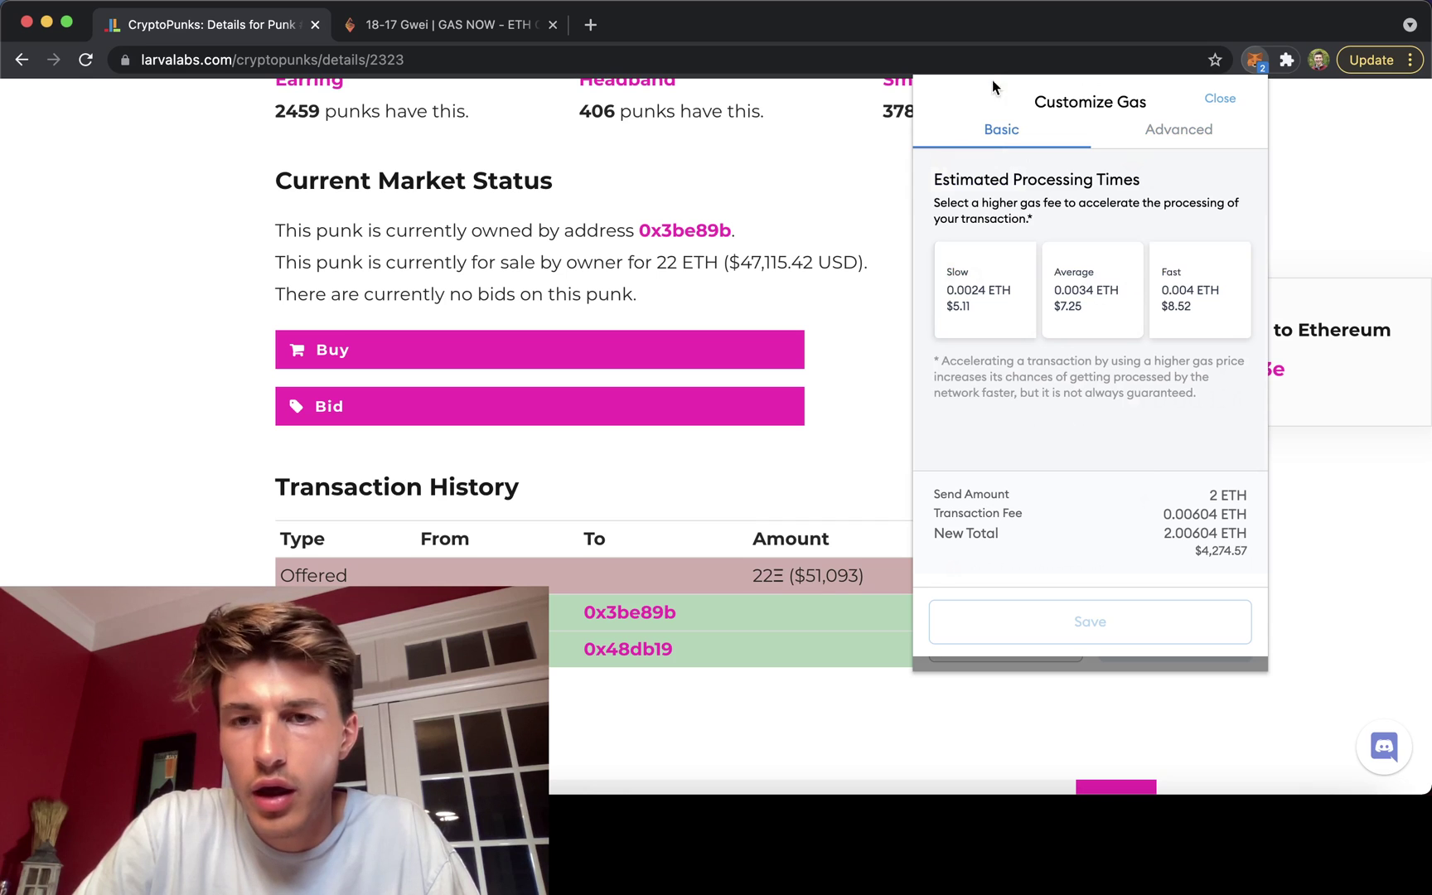
pyautogui.click(1219, 100)
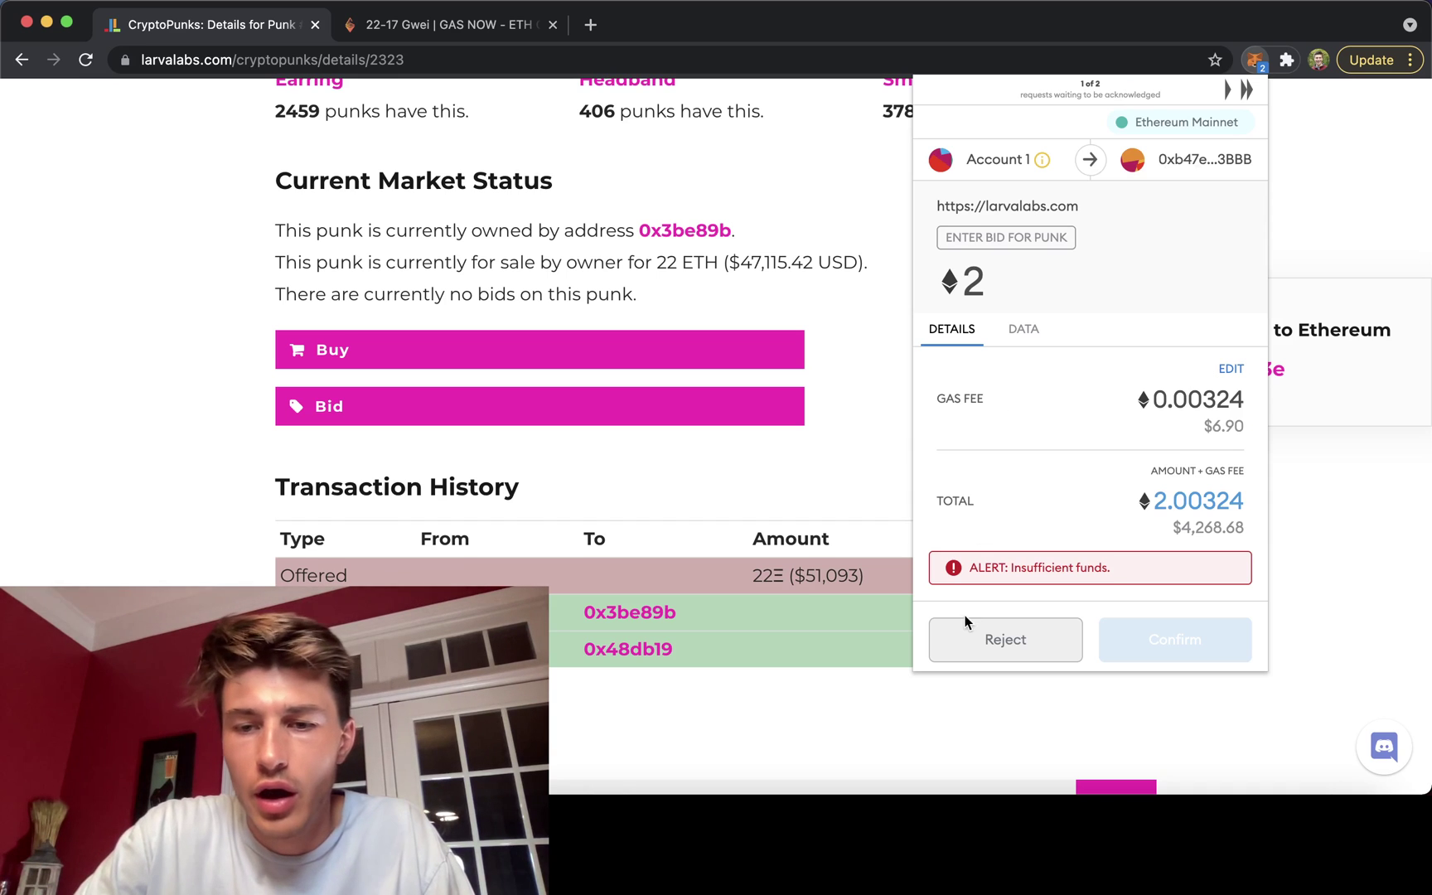
# Reject the 2 ETH and 4 ETH bid requests and check the empty Activity history.
pyautogui.click(998, 638)
pyautogui.click(998, 643)
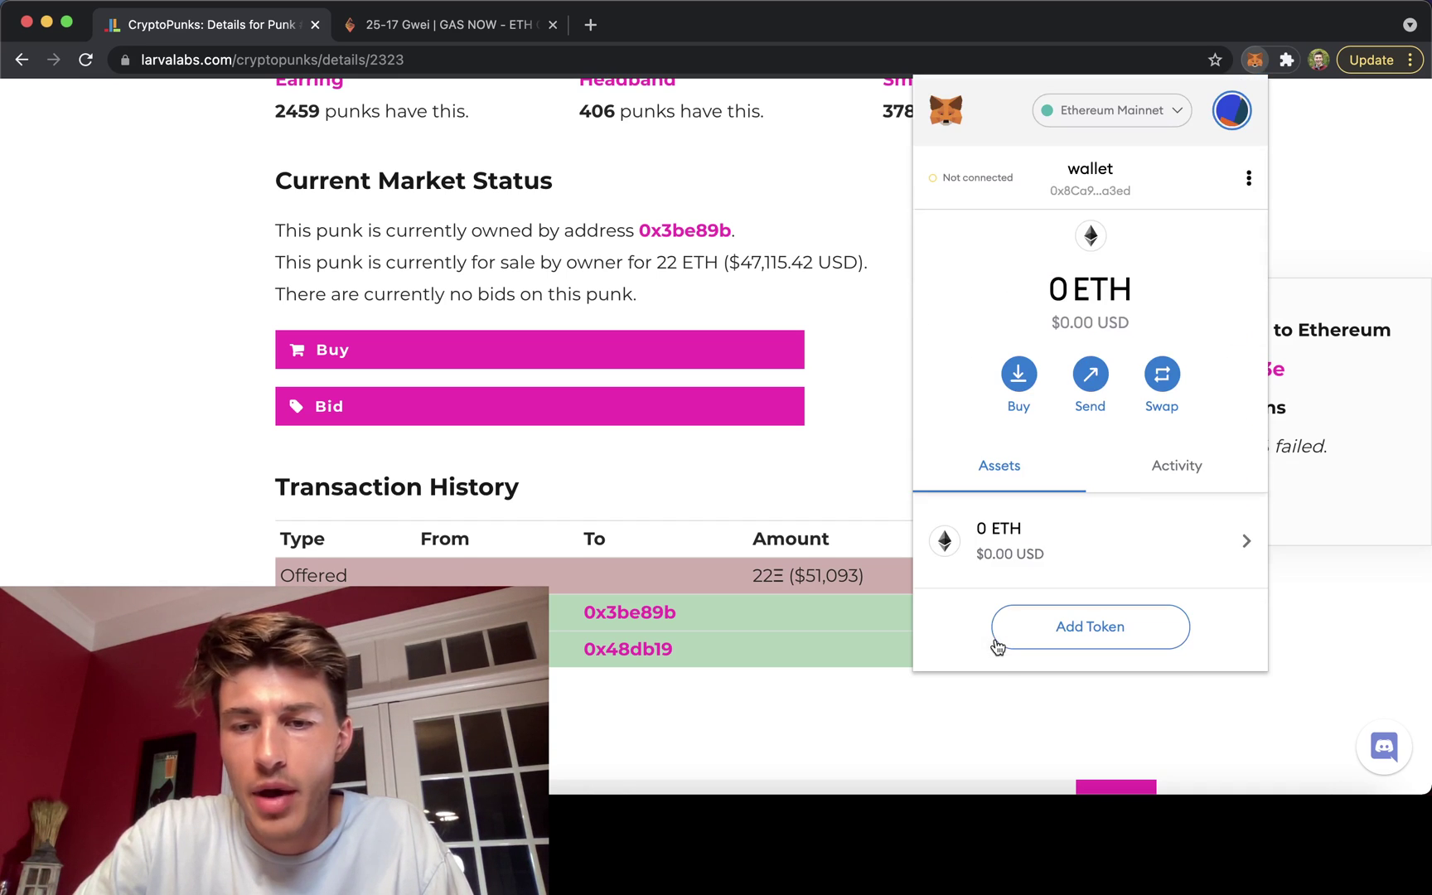
pyautogui.click(1155, 479)
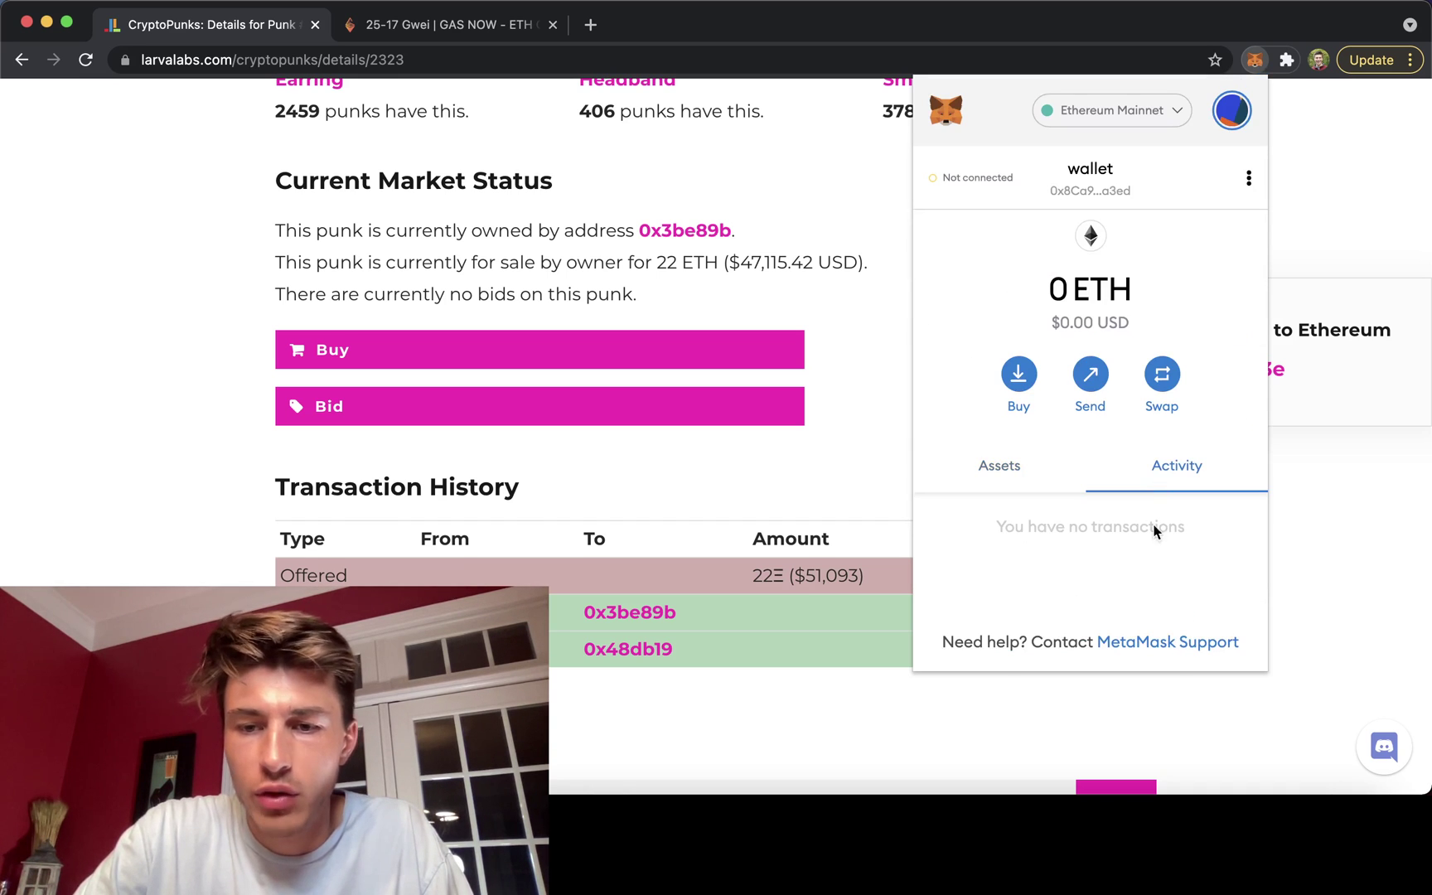